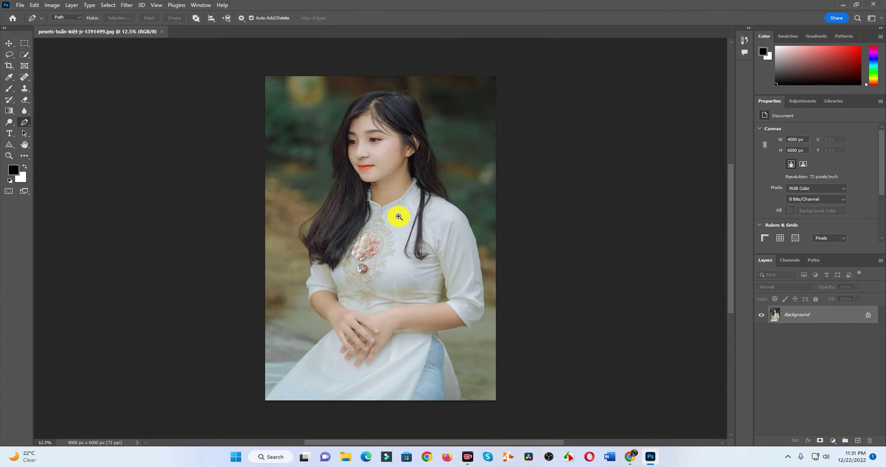
- Unlock the Background layer and duplicate the photo layer
{"action": "scroll", "coordinate": [365, 110], "scroll_direction": "up", "scroll_amount": 3}
{"action": "left_click", "coordinate": [868, 315]}
{"action": "mouse_move", "coordinate": [831, 316]}
{"action": "left_mouse_down"}
{"action": "mouse_move", "coordinate": [845, 397]}
{"action": "mouse_move", "coordinate": [811, 326]}
{"action": "left_mouse_up"}
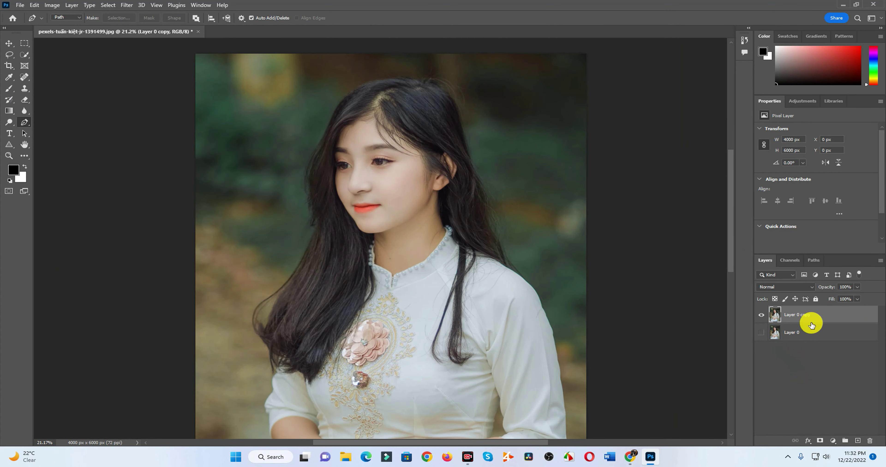
{"action": "scroll", "coordinate": [313, 350], "scroll_direction": "up", "scroll_amount": 3}
{"action": "scroll", "coordinate": [366, 279], "scroll_direction": "down", "scroll_amount": 3}
{"action": "scroll", "coordinate": [302, 393], "scroll_direction": "up", "scroll_amount": 3}
{"action": "scroll", "coordinate": [303, 393], "scroll_direction": "up", "scroll_amount": 2}
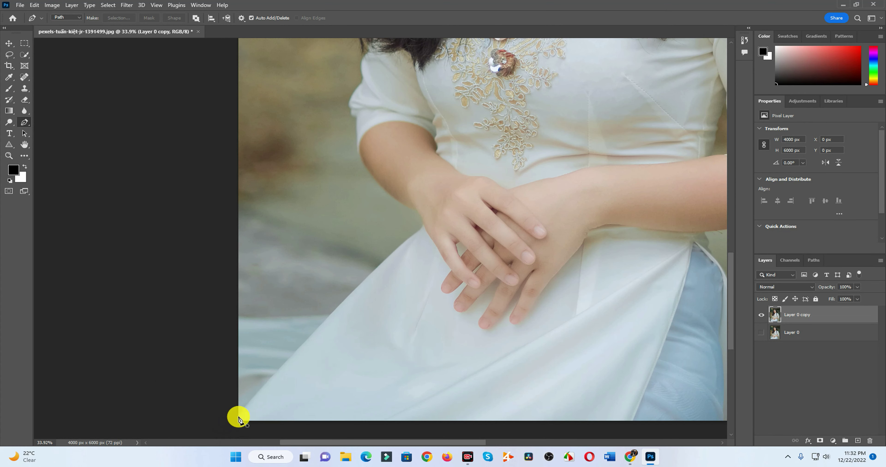
- Start the pen path at the dress hem and trace up the dress edge toward the hands
{"action": "left_click", "coordinate": [238, 417]}
{"action": "left_click", "coordinate": [345, 300]}
{"action": "left_click", "coordinate": [379, 266]}
{"action": "left_click", "coordinate": [413, 234]}
{"action": "left_click", "coordinate": [423, 227]}
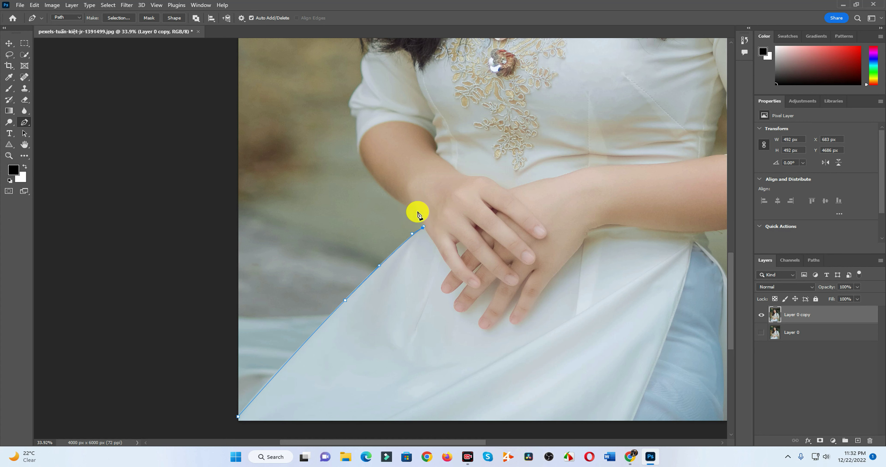
{"action": "scroll", "coordinate": [389, 260], "scroll_direction": "up", "scroll_amount": 2}
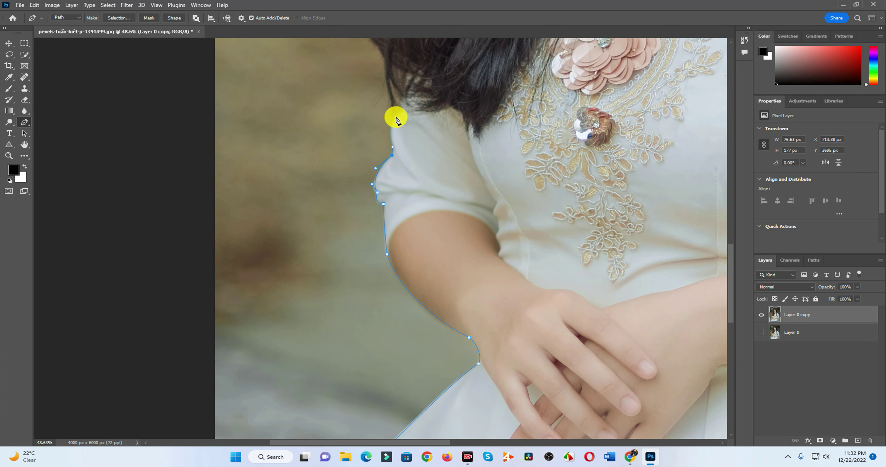
{"action": "left_click_drag", "start_coordinate": [392, 105], "coordinate": [424, 320]}
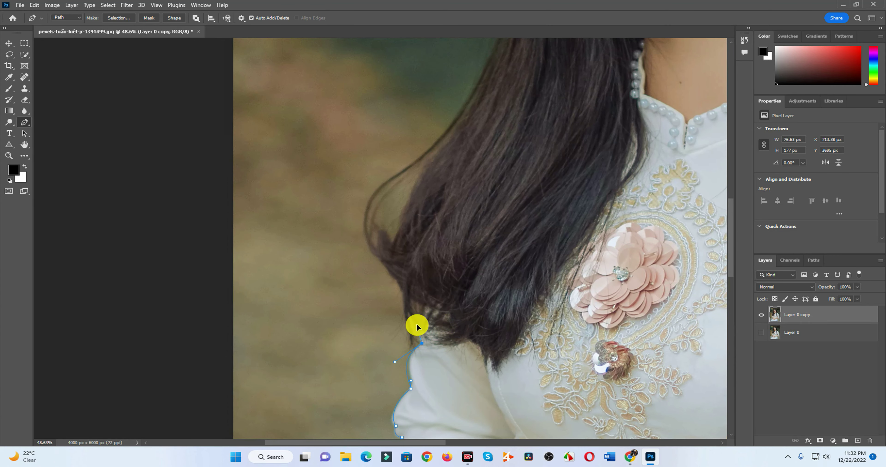
{"action": "left_click_drag", "start_coordinate": [443, 150], "coordinate": [428, 401]}
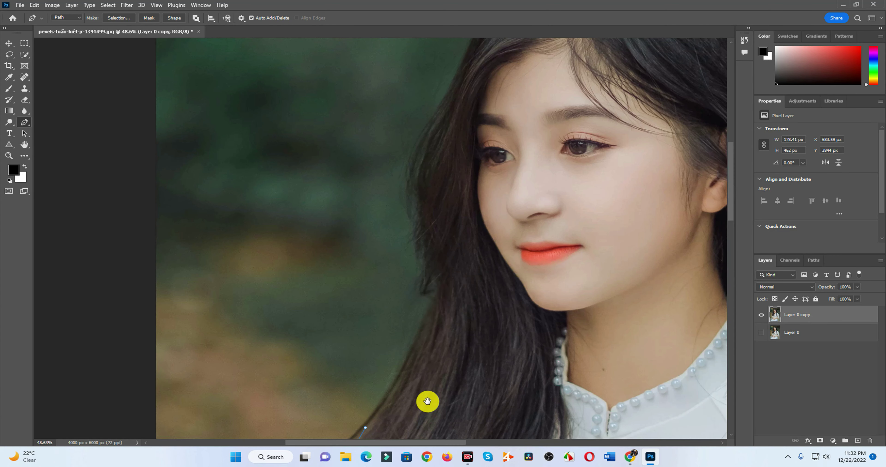
- Add pen anchors up the hair's outer edge
{"action": "left_click", "coordinate": [434, 277]}
{"action": "left_click", "coordinate": [424, 293]}
{"action": "left_click", "coordinate": [427, 250]}
{"action": "left_click", "coordinate": [419, 255]}
{"action": "left_click", "coordinate": [418, 200]}
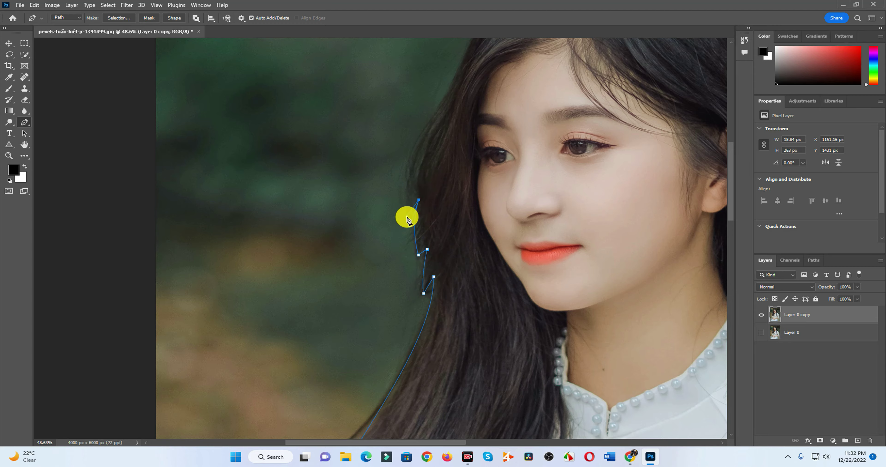
{"action": "left_click_drag", "start_coordinate": [407, 219], "coordinate": [349, 433]}
{"action": "left_click_drag", "start_coordinate": [386, 312], "coordinate": [433, 245]}
- Continue the path across the top of the head and down the hair beside the face
{"action": "left_click_drag", "start_coordinate": [560, 193], "coordinate": [455, 234]}
{"action": "left_click_drag", "start_coordinate": [484, 210], "coordinate": [659, 205]}
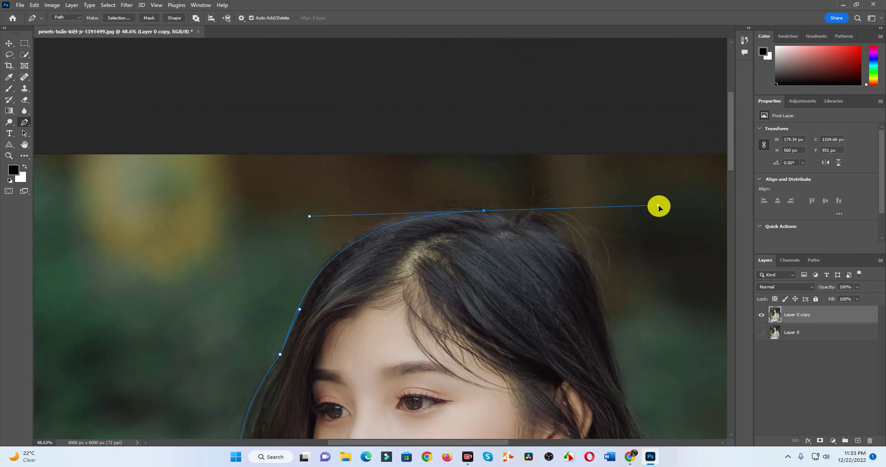
{"action": "mouse_move", "coordinate": [514, 220]}
{"action": "left_mouse_down"}
{"action": "mouse_move", "coordinate": [540, 226]}
{"action": "mouse_move", "coordinate": [592, 271]}
{"action": "mouse_move", "coordinate": [586, 249]}
{"action": "left_mouse_up"}
{"action": "left_click", "coordinate": [611, 338]}
{"action": "mouse_move", "coordinate": [620, 369]}
{"action": "left_mouse_down"}
{"action": "mouse_move", "coordinate": [629, 403]}
{"action": "mouse_move", "coordinate": [522, 263]}
{"action": "left_mouse_up"}
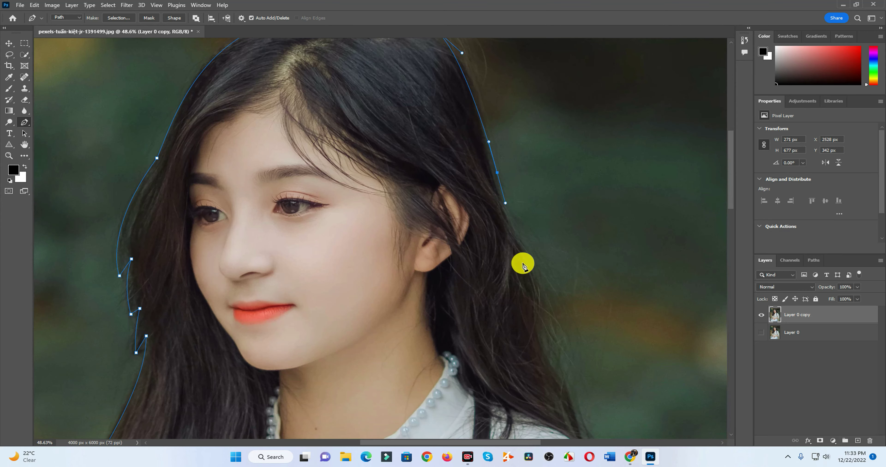
{"action": "mouse_move", "coordinate": [539, 352]}
{"action": "left_mouse_down"}
{"action": "mouse_move", "coordinate": [555, 373]}
{"action": "mouse_move", "coordinate": [464, 200]}
{"action": "left_mouse_up"}
{"action": "left_click_drag", "start_coordinate": [469, 253], "coordinate": [470, 273]}
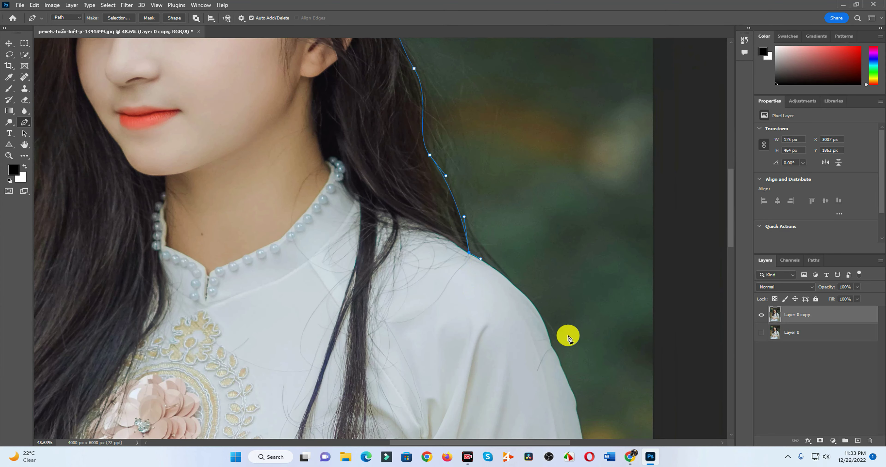
- Curve the path along the shoulder, down the sleeve and under the arm
{"action": "mouse_move", "coordinate": [568, 336]}
{"action": "left_mouse_down"}
{"action": "mouse_move", "coordinate": [492, 222]}
{"action": "mouse_move", "coordinate": [484, 250]}
{"action": "left_mouse_up"}
{"action": "left_click_drag", "start_coordinate": [506, 365], "coordinate": [453, 267]}
{"action": "left_click_drag", "start_coordinate": [461, 206], "coordinate": [466, 241]}
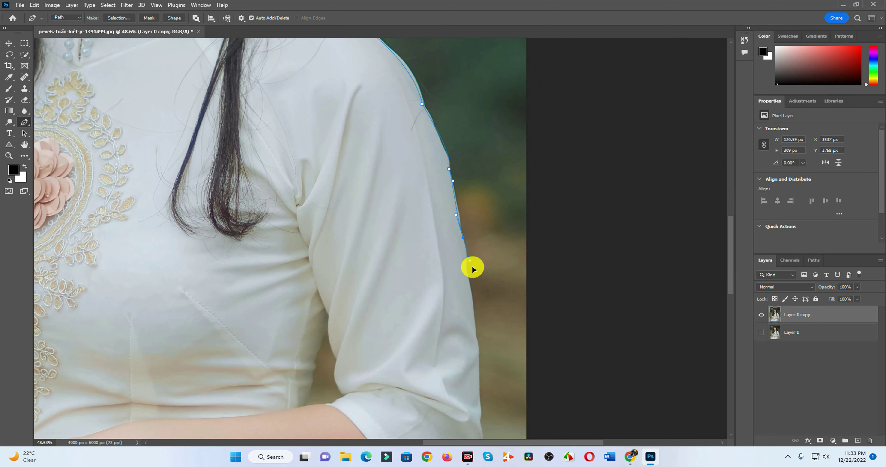
{"action": "scroll", "coordinate": [483, 250], "scroll_direction": "down", "scroll_amount": 3}
{"action": "left_click_drag", "start_coordinate": [484, 287], "coordinate": [480, 311]}
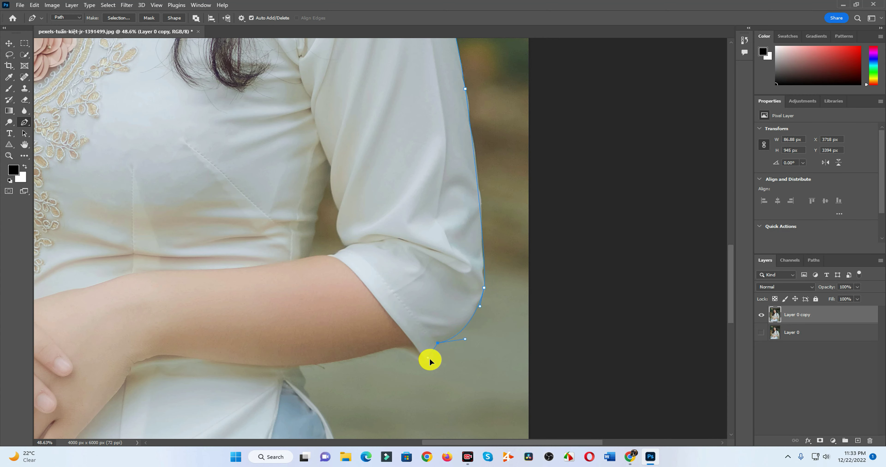
{"action": "left_click_drag", "start_coordinate": [425, 362], "coordinate": [421, 363]}
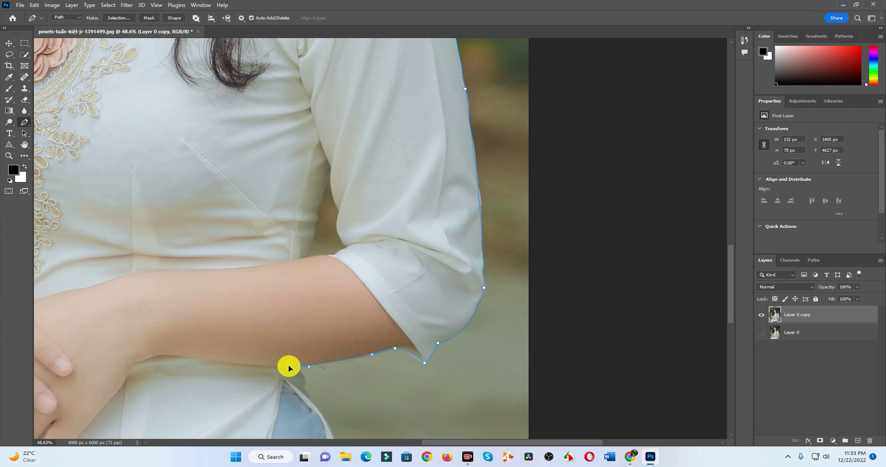
{"action": "scroll", "coordinate": [311, 405], "scroll_direction": "up", "scroll_amount": 5}
{"action": "left_click_drag", "start_coordinate": [314, 345], "coordinate": [326, 359]}
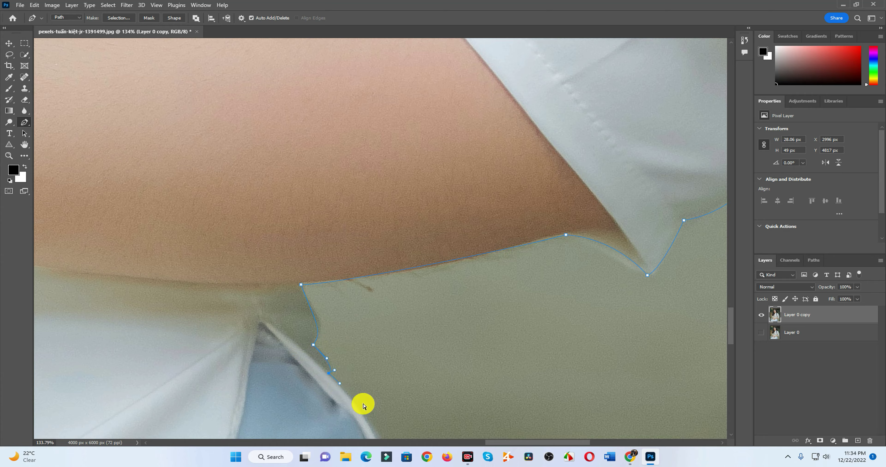
- Trace the path down the skirt edge
{"action": "scroll", "coordinate": [363, 406], "scroll_direction": "down", "scroll_amount": 5}
{"action": "left_click_drag", "start_coordinate": [401, 293], "coordinate": [413, 334]}
{"action": "left_click_drag", "start_coordinate": [422, 388], "coordinate": [430, 380]}
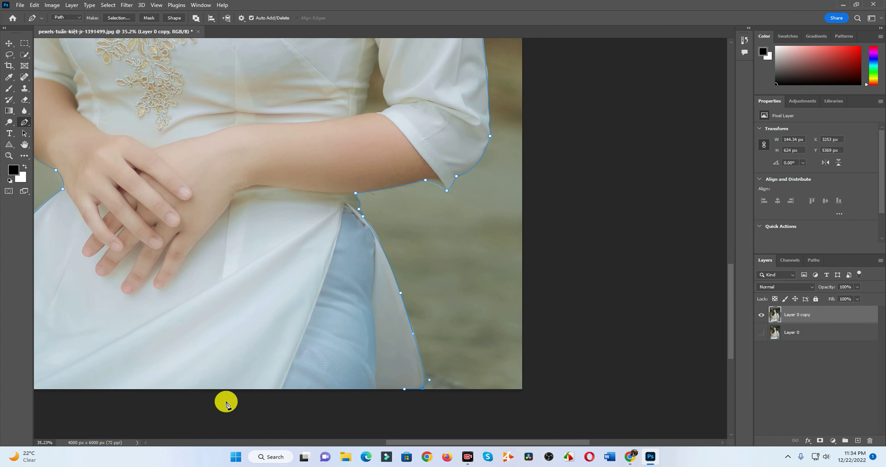
{"action": "scroll", "coordinate": [105, 348], "scroll_direction": "up", "scroll_amount": 1}
{"action": "scroll", "coordinate": [105, 348], "scroll_direction": "up", "scroll_amount": 5}
{"action": "scroll", "coordinate": [511, 156], "scroll_direction": "down", "scroll_amount": 4}
{"action": "scroll", "coordinate": [498, 171], "scroll_direction": "down", "scroll_amount": 1}
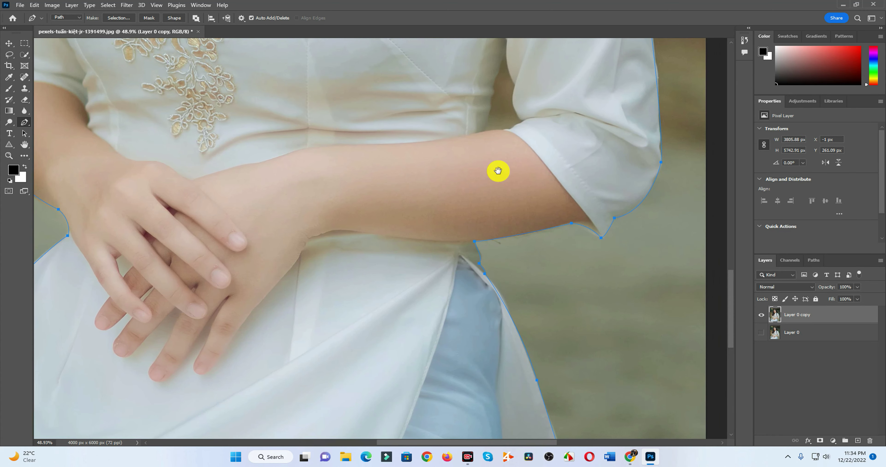
{"action": "scroll", "coordinate": [498, 171], "scroll_direction": "up", "scroll_amount": 5}
- Outline the gap between the arm and dress and close the path at its start
{"action": "left_click", "coordinate": [437, 204]}
{"action": "left_click", "coordinate": [454, 132]}
{"action": "left_click", "coordinate": [458, 106]}
{"action": "left_click_drag", "start_coordinate": [459, 85], "coordinate": [455, 75]}
{"action": "scroll", "coordinate": [467, 159], "scroll_direction": "up", "scroll_amount": 3}
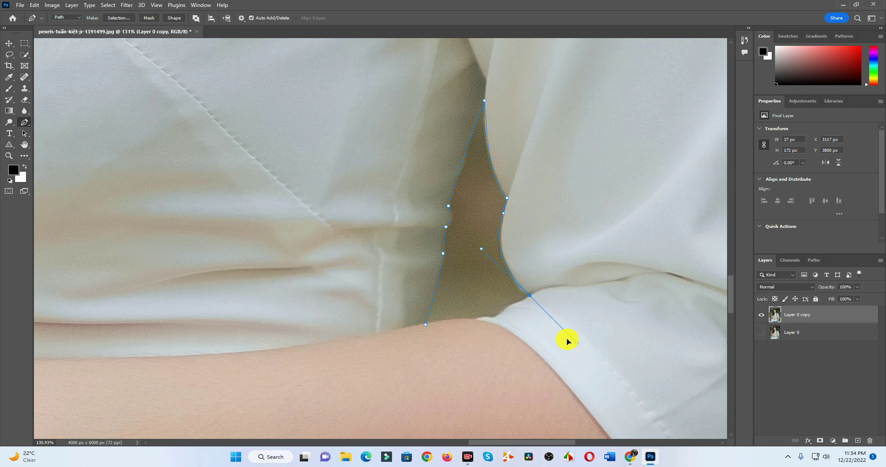
{"action": "left_click", "coordinate": [476, 320]}
{"action": "left_click", "coordinate": [425, 325]}
{"action": "left_click", "coordinate": [814, 260]}
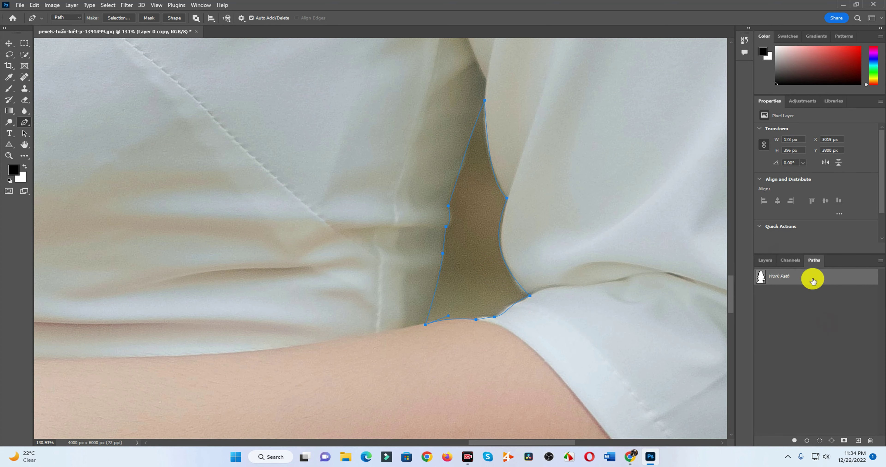
- Save the outline as Path 1 and copy the selected girl onto her own Layer 1
{"action": "key", "text": "ctrl+0"}
{"action": "left_click", "coordinate": [765, 261]}
{"action": "left_click", "coordinate": [814, 260]}
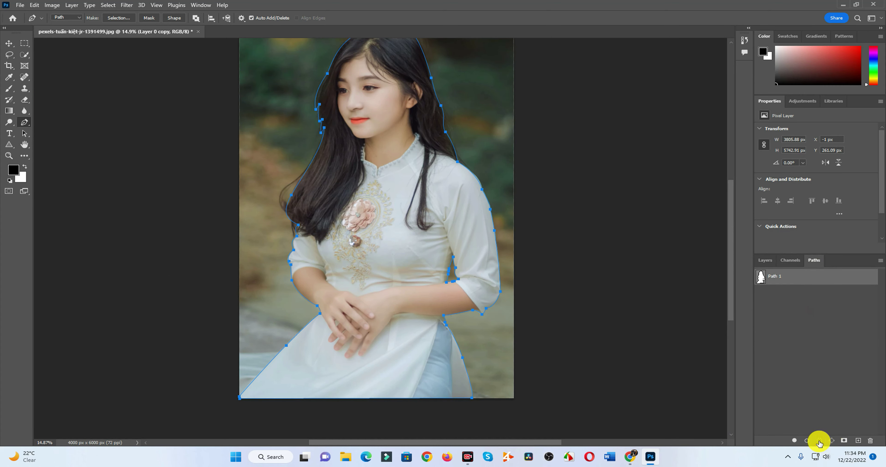
{"action": "left_click", "coordinate": [819, 441]}
{"action": "left_click", "coordinate": [765, 260]}
{"action": "key", "text": "ctrl+j"}
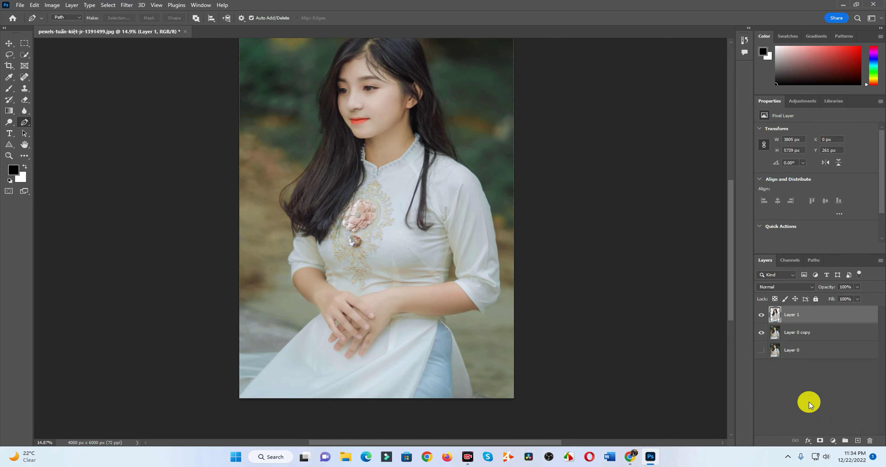
{"action": "left_click", "coordinate": [761, 333]}
- Widen the canvas on both sides and add a black-filled layer beneath the girl
{"action": "scroll", "coordinate": [355, 253], "scroll_direction": "down", "scroll_amount": 2}
{"action": "key", "text": "c"}
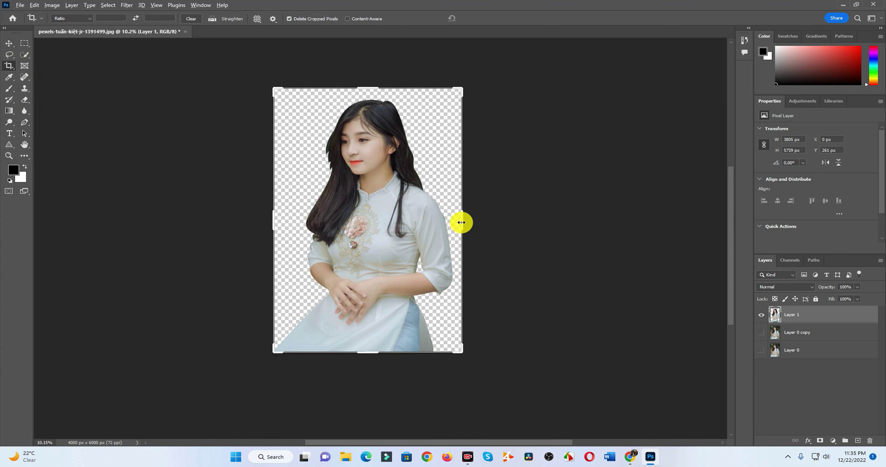
{"action": "left_click_drag", "start_coordinate": [462, 221], "coordinate": [512, 222]}
{"action": "key", "text": "v"}
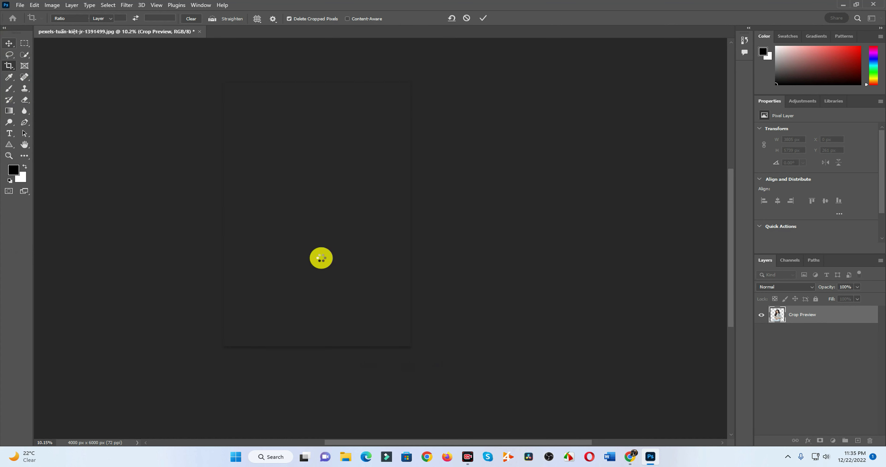
{"action": "left_click", "coordinate": [858, 441], "text": "ctrl"}
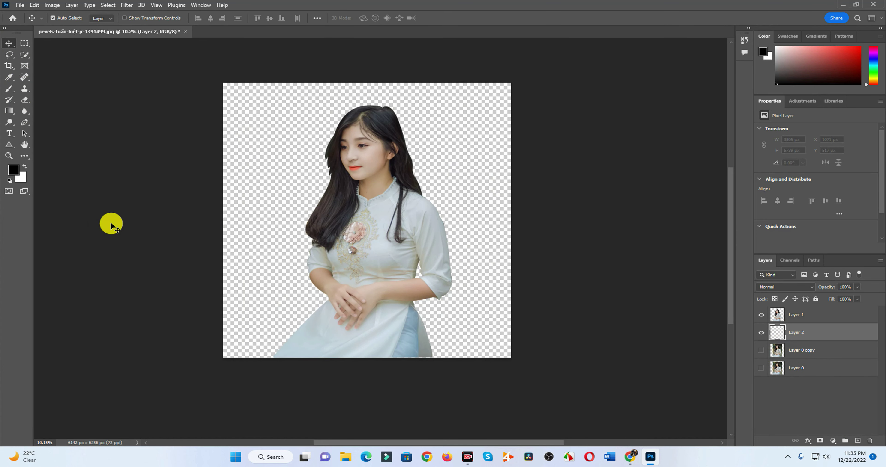
{"action": "key", "text": "alt+BackSpace"}
{"action": "left_click", "coordinate": [777, 314], "text": "ctrl"}
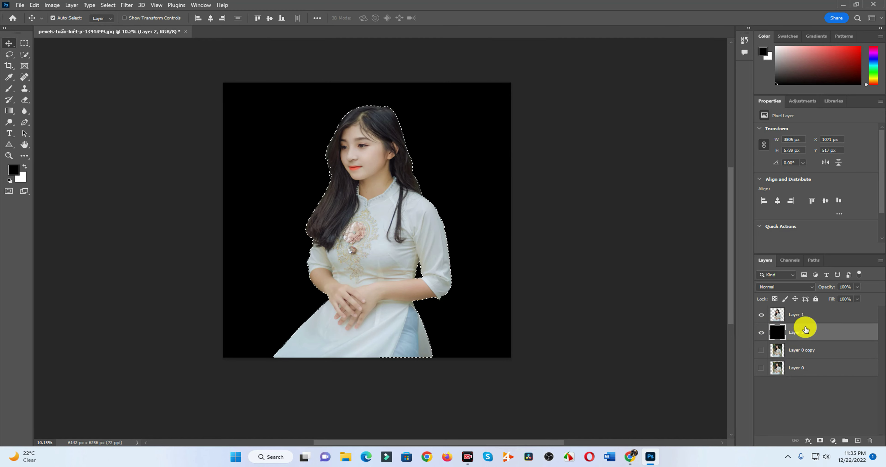
- Try a gradient stroke on Layer 1, dismiss it, and clear the selection
{"action": "double_click", "coordinate": [807, 315]}
{"action": "left_click", "coordinate": [494, 200]}
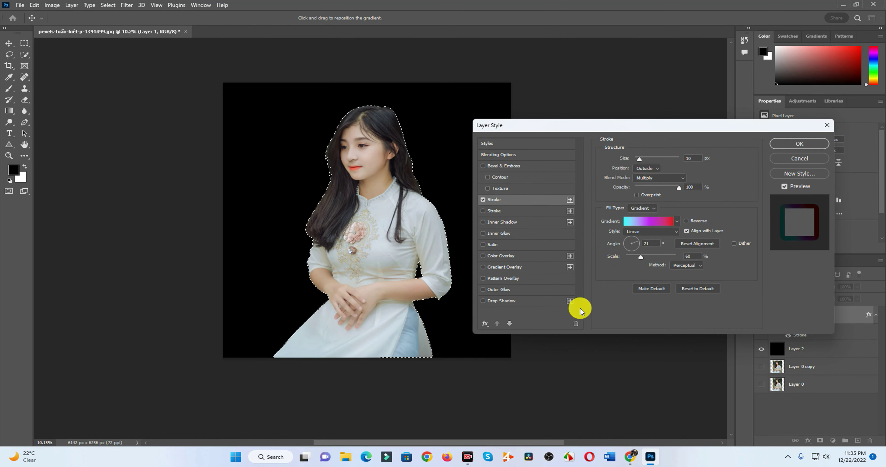
{"action": "key", "text": "Escape"}
{"action": "key", "text": "ctrl+d"}
{"action": "scroll", "coordinate": [422, 133], "scroll_direction": "up", "scroll_amount": 3}
{"action": "scroll", "coordinate": [479, 120], "scroll_direction": "up", "scroll_amount": 3}
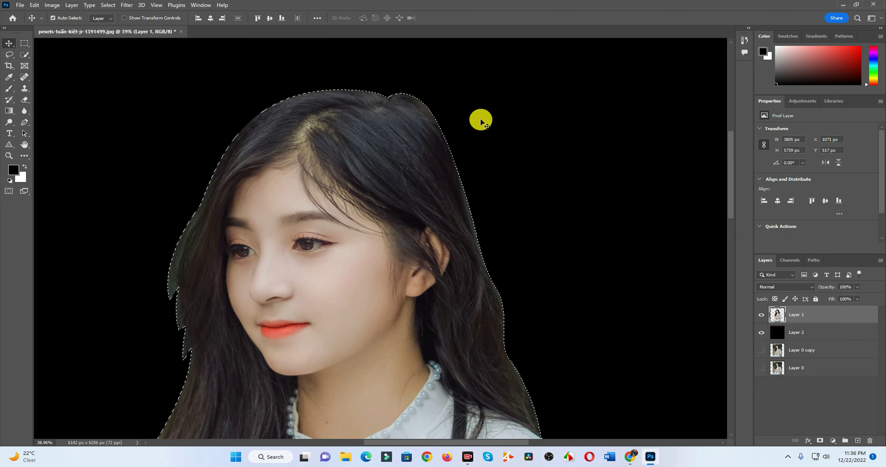
{"action": "scroll", "coordinate": [366, 113], "scroll_direction": "up", "scroll_amount": 4}
- Give Layer 1 a 38 px outside pink-to-cyan gradient stroke with Reverse checked
{"action": "double_click", "coordinate": [821, 313]}
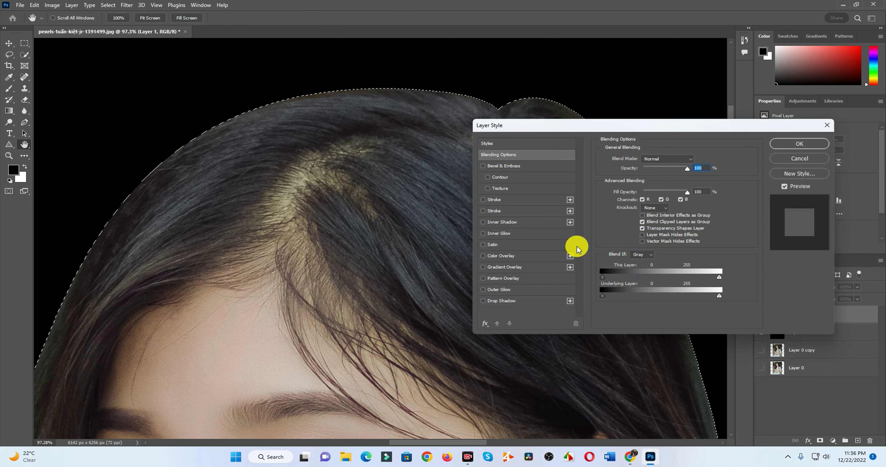
{"action": "left_click", "coordinate": [482, 166]}
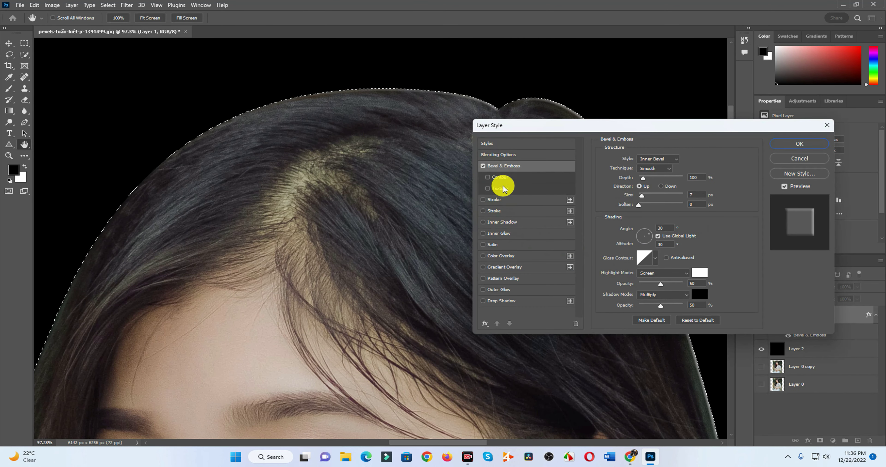
{"action": "left_click", "coordinate": [483, 210]}
{"action": "left_click", "coordinate": [483, 166]}
{"action": "left_click", "coordinate": [494, 211]}
{"action": "left_click", "coordinate": [683, 223]}
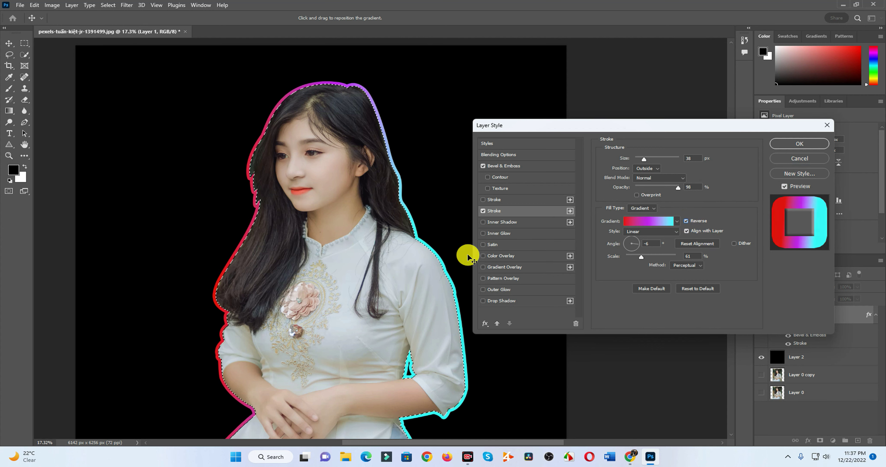
{"action": "left_click", "coordinate": [787, 142]}
{"action": "scroll", "coordinate": [392, 272], "scroll_direction": "down", "scroll_amount": 2, "text": "alt"}
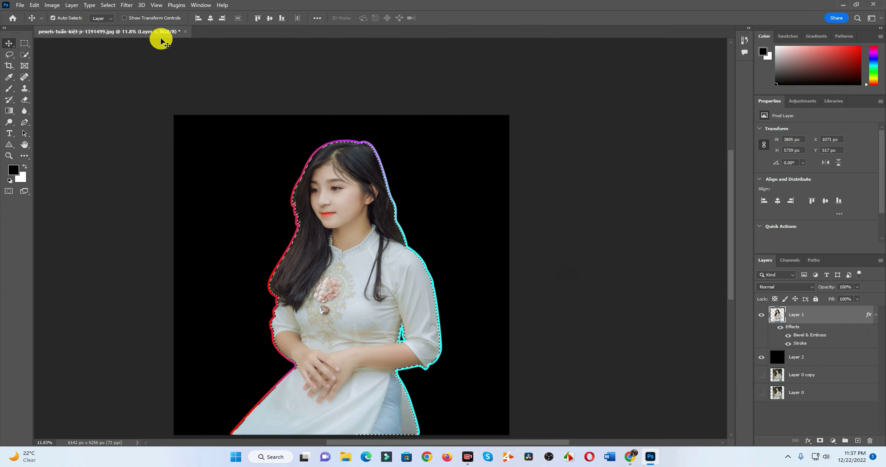
- Cancel Gaussian Blur, then copy Layer 0 copy to Layer 3 above black Layer 2
{"action": "left_click", "coordinate": [127, 5]}
{"action": "left_click", "coordinate": [264, 148]}
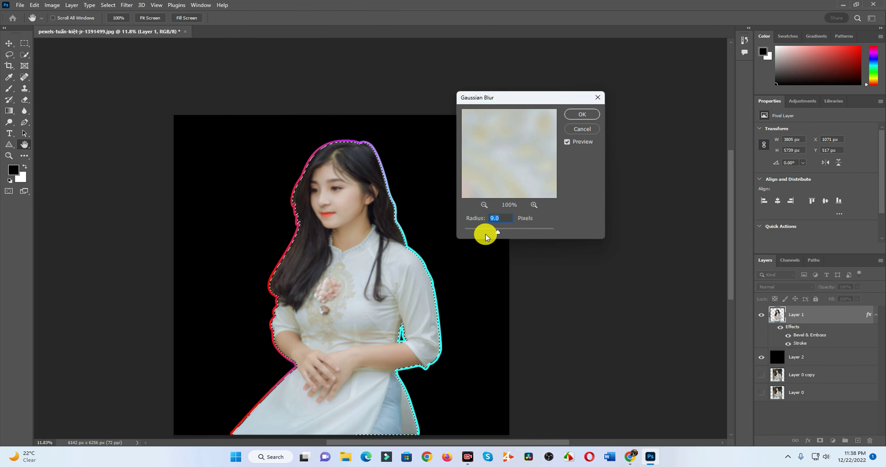
{"action": "left_click", "coordinate": [581, 129]}
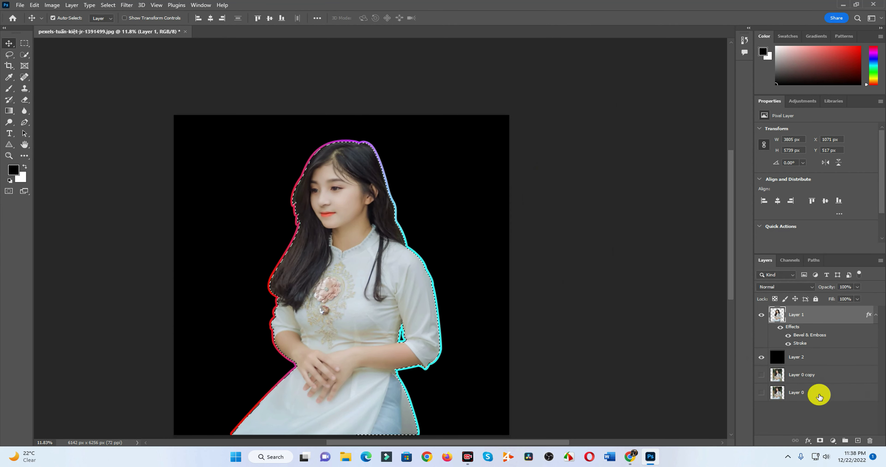
{"action": "left_click", "coordinate": [814, 260]}
{"action": "left_click", "coordinate": [765, 260]}
{"action": "left_click", "coordinate": [781, 375]}
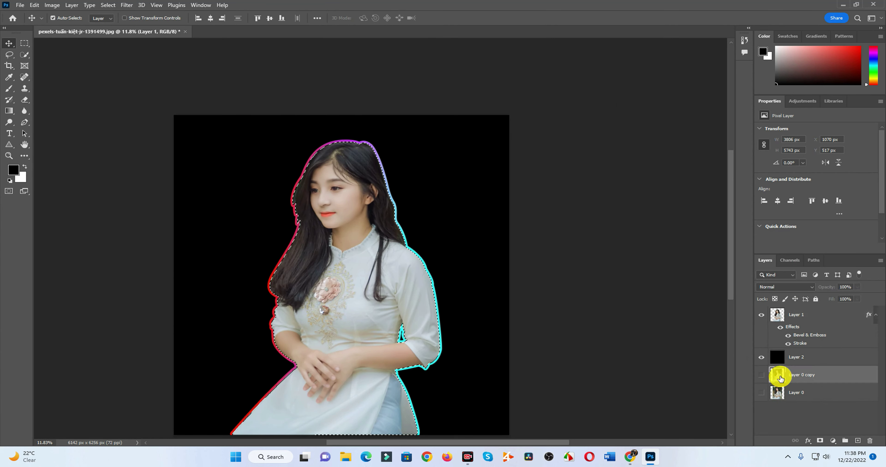
{"action": "key", "text": "ctrl+j"}
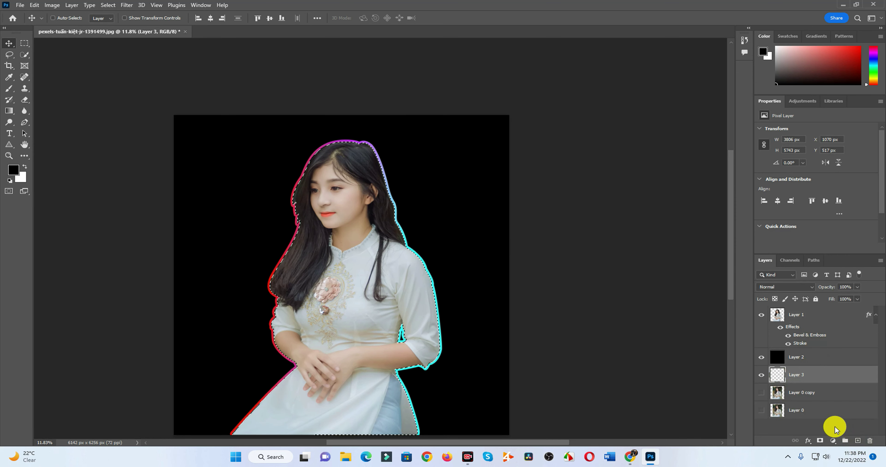
{"action": "left_click_drag", "start_coordinate": [826, 375], "coordinate": [807, 354]}
- Apply a roughly 15 px Gaussian Blur to the outlined Layer 1 so the stroke glows
{"action": "left_click", "coordinate": [761, 357]}
{"action": "left_click", "coordinate": [782, 313]}
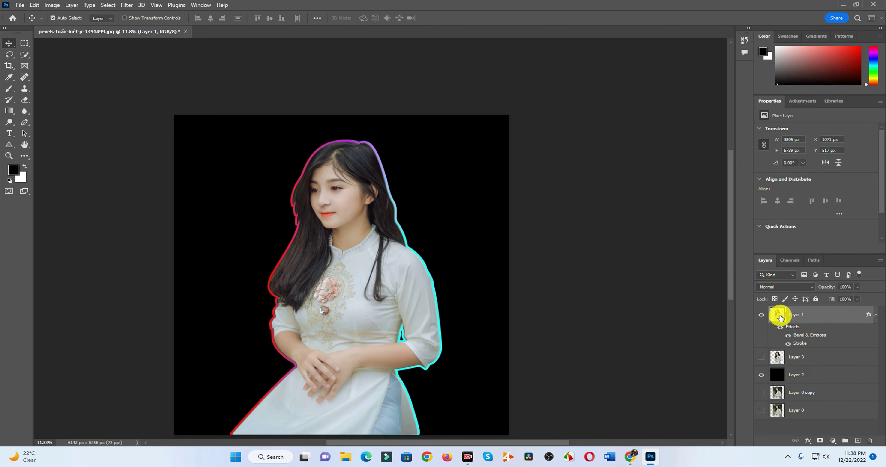
{"action": "left_click_drag", "start_coordinate": [352, 133], "coordinate": [352, 132]}
{"action": "scroll", "coordinate": [351, 135], "scroll_direction": "up", "scroll_amount": 5}
{"action": "left_click", "coordinate": [126, 5]}
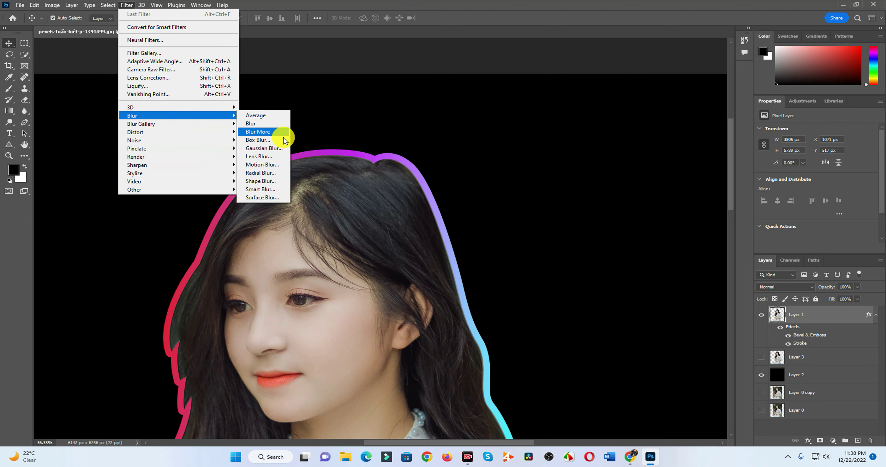
{"action": "left_click", "coordinate": [289, 135]}
{"action": "left_click_drag", "start_coordinate": [542, 228], "coordinate": [503, 236]}
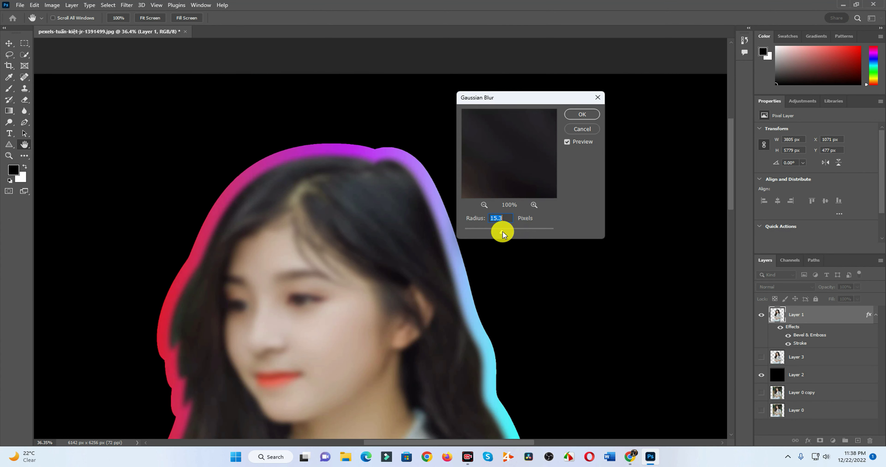
{"action": "left_click", "coordinate": [582, 115]}
{"action": "key", "text": "v"}
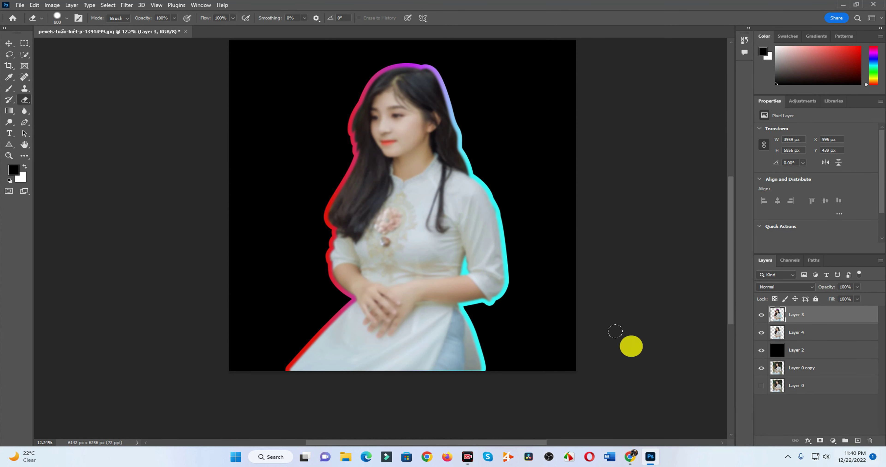
- Load Layer 4's girl outline as a selection and erase the blur inside it on Layer 3
{"action": "scroll", "coordinate": [425, 89], "scroll_direction": "up", "scroll_amount": 2}
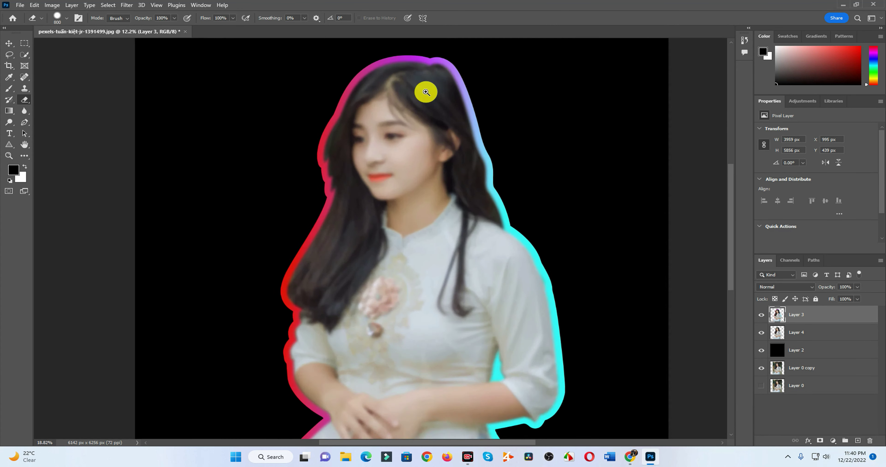
{"action": "scroll", "coordinate": [425, 89], "scroll_direction": "up", "scroll_amount": 2}
{"action": "left_click", "coordinate": [778, 340]}
{"action": "left_click", "coordinate": [777, 334], "text": "ctrl"}
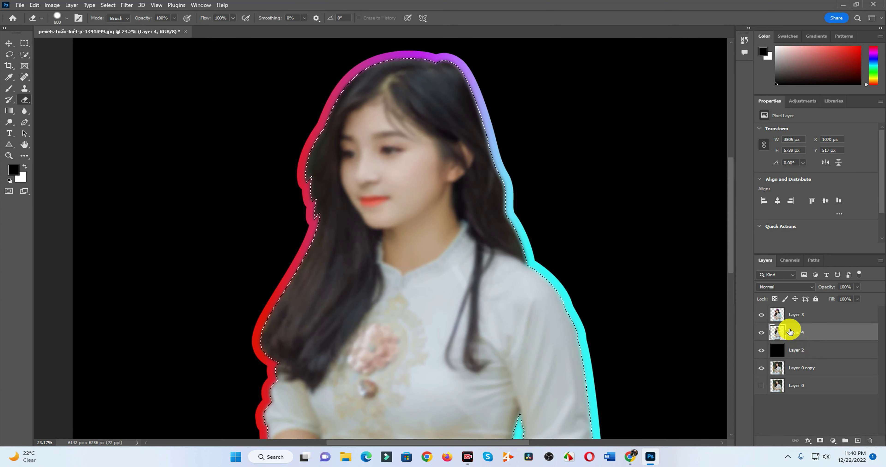
{"action": "left_click", "coordinate": [794, 315]}
{"action": "mouse_move", "coordinate": [356, 132]}
{"action": "left_mouse_down"}
{"action": "mouse_move", "coordinate": [433, 154]}
{"action": "mouse_move", "coordinate": [360, 214]}
{"action": "mouse_move", "coordinate": [313, 381]}
{"action": "mouse_move", "coordinate": [531, 333]}
{"action": "left_mouse_up"}
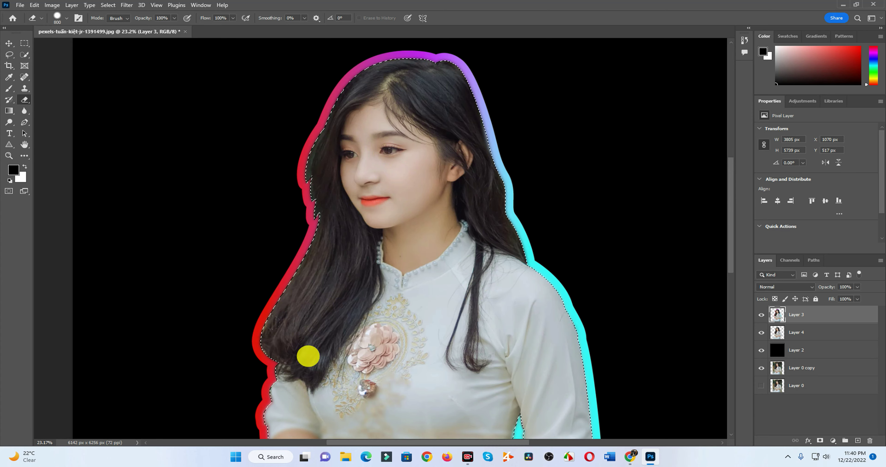
{"action": "scroll", "coordinate": [417, 334], "scroll_direction": "down", "scroll_amount": 4}
{"action": "scroll", "coordinate": [396, 253], "scroll_direction": "down", "scroll_amount": 2}
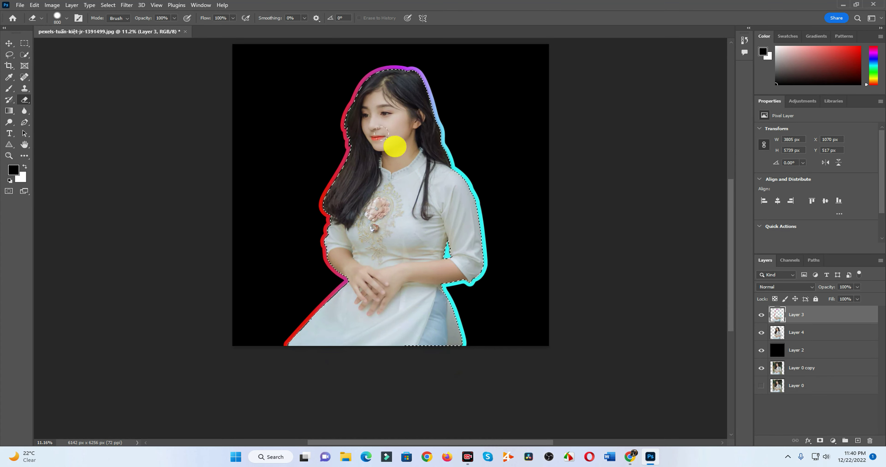
{"action": "scroll", "coordinate": [368, 99], "scroll_direction": "up", "scroll_amount": 6}
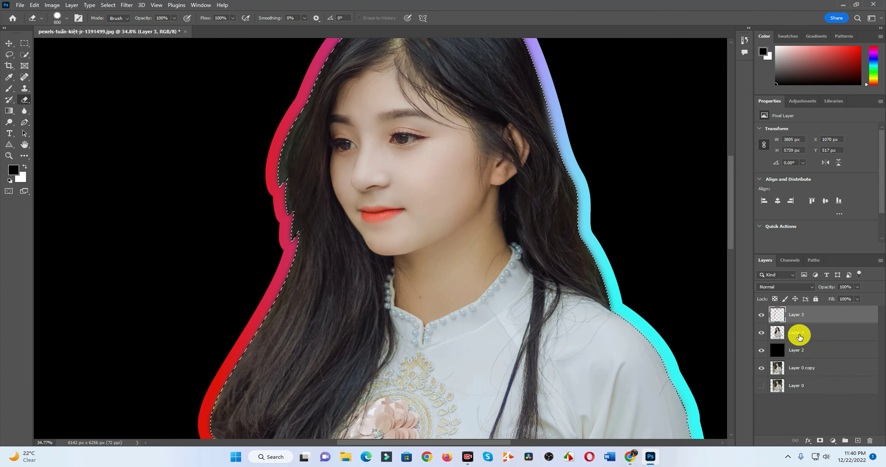
- Duplicate Layer 4, hide the original, and Surface Blur the copy at radius 5, threshold 23
{"action": "left_click_drag", "start_coordinate": [799, 338], "coordinate": [857, 440]}
{"action": "left_click", "coordinate": [761, 350]}
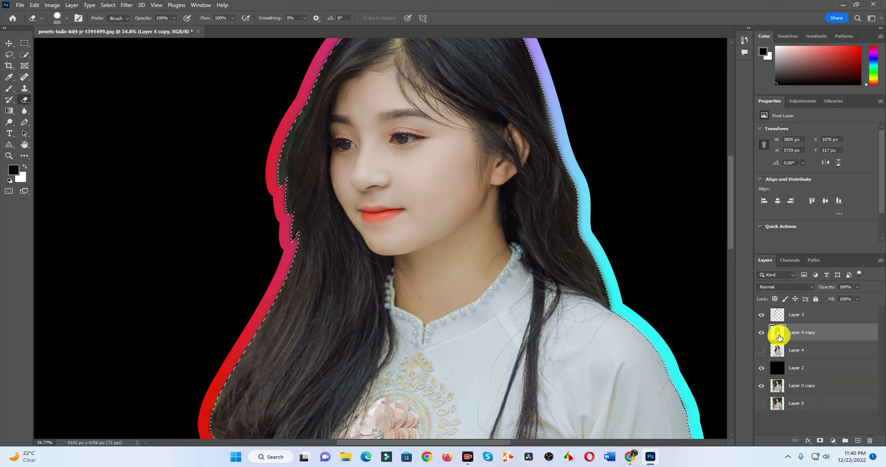
{"action": "key", "text": "ctrl+d"}
{"action": "left_click", "coordinate": [127, 5]}
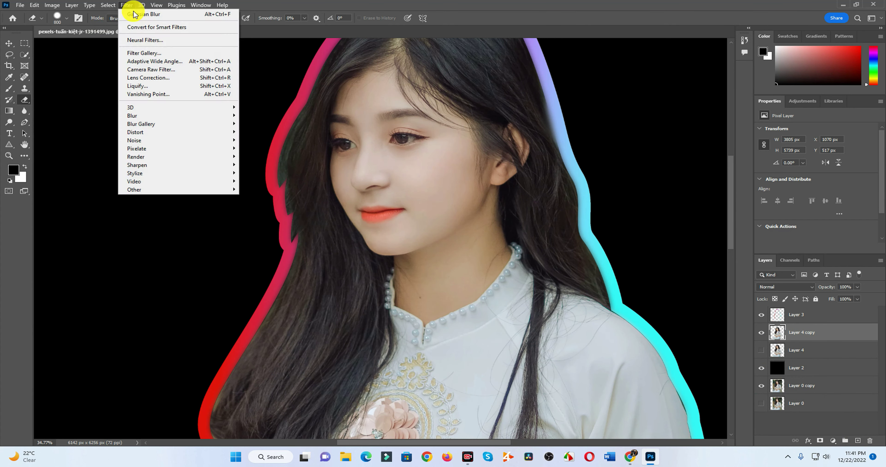
{"action": "mouse_move", "coordinate": [176, 115]}
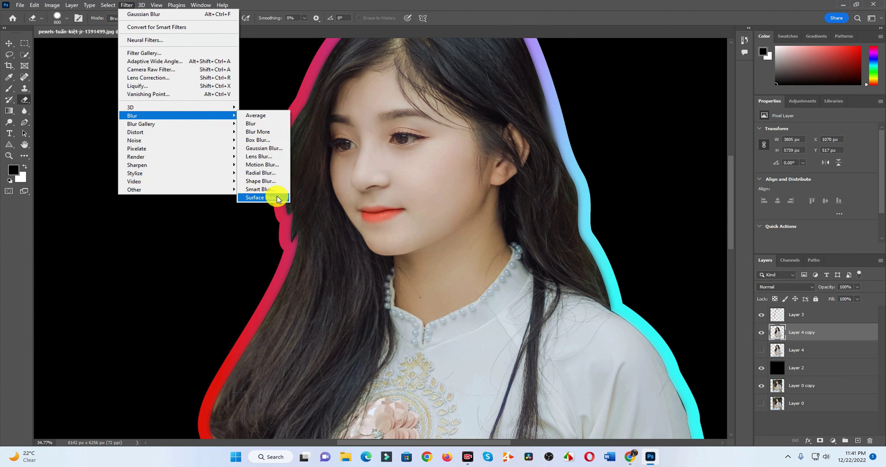
{"action": "left_click", "coordinate": [277, 198]}
{"action": "left_click_drag", "start_coordinate": [406, 92], "coordinate": [558, 98]}
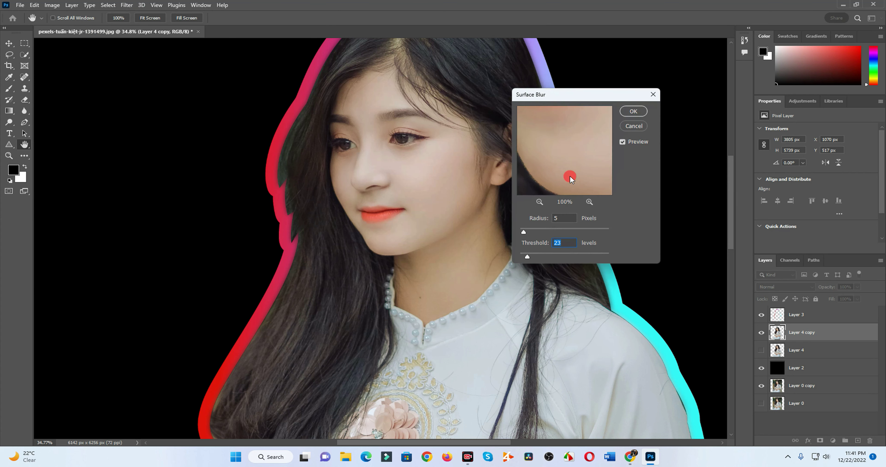
{"action": "mouse_move", "coordinate": [559, 157]}
{"action": "left_mouse_down"}
{"action": "mouse_move", "coordinate": [568, 172]}
{"action": "mouse_move", "coordinate": [571, 162]}
{"action": "left_mouse_up"}
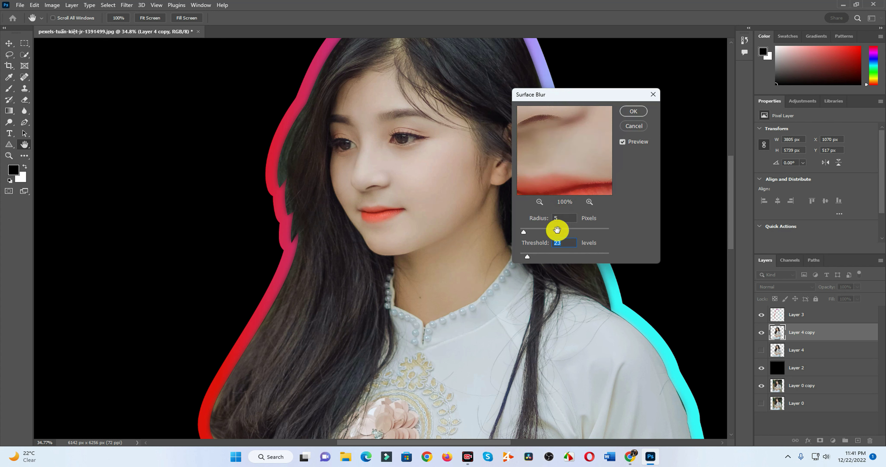
{"action": "left_click", "coordinate": [631, 113]}
{"action": "key", "text": "e"}
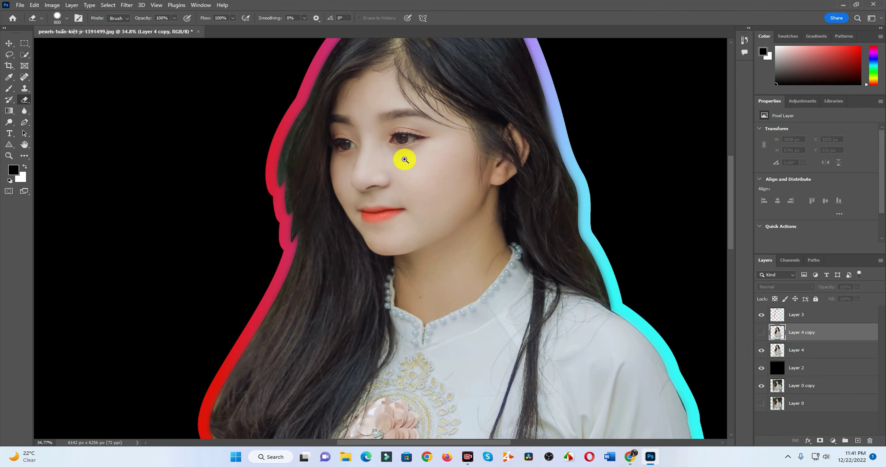
- Show Layer 4 copy and work a resized eraser over the head, neck and chest edges
{"action": "scroll", "coordinate": [403, 158], "scroll_direction": "up", "scroll_amount": 5}
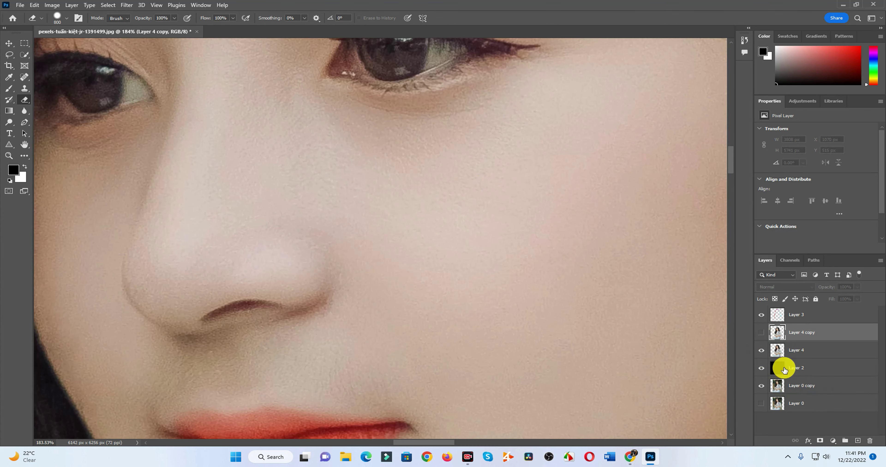
{"action": "left_click", "coordinate": [760, 334]}
{"action": "scroll", "coordinate": [465, 221], "scroll_direction": "down", "scroll_amount": 4}
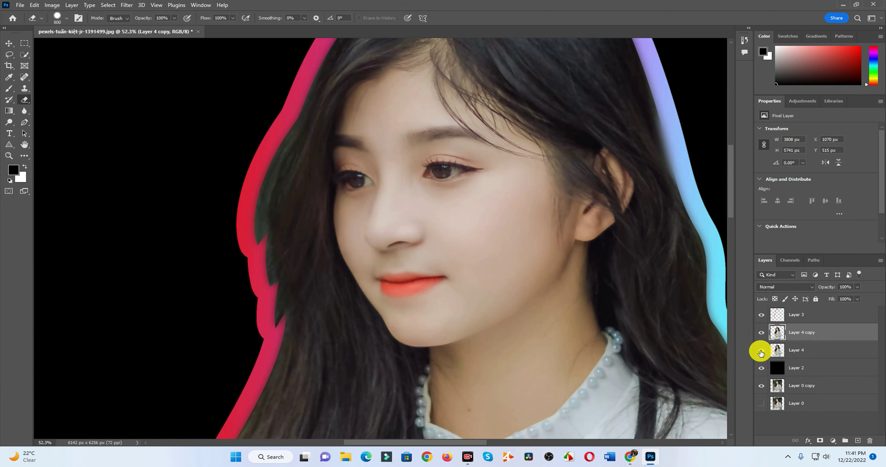
{"action": "key", "text": "bracketleft"}
{"action": "key", "text": "bracketleft"}
{"action": "key", "text": "bracketleft"}
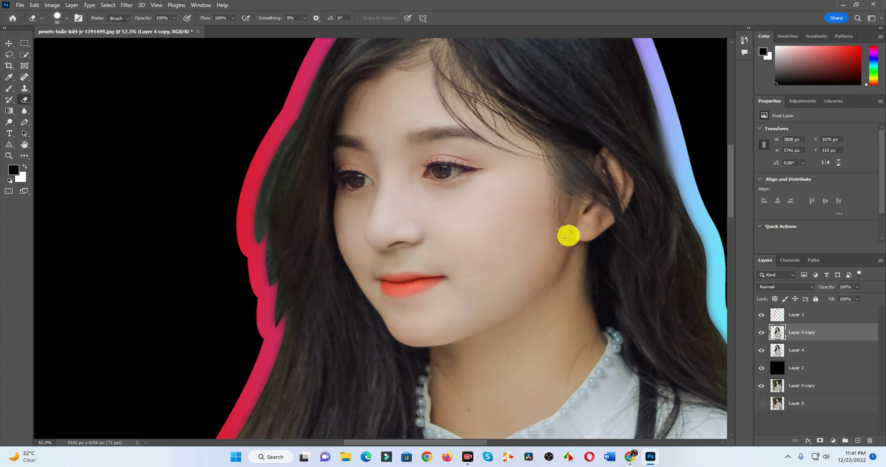
{"action": "left_click_drag", "start_coordinate": [423, 55], "coordinate": [504, 178]}
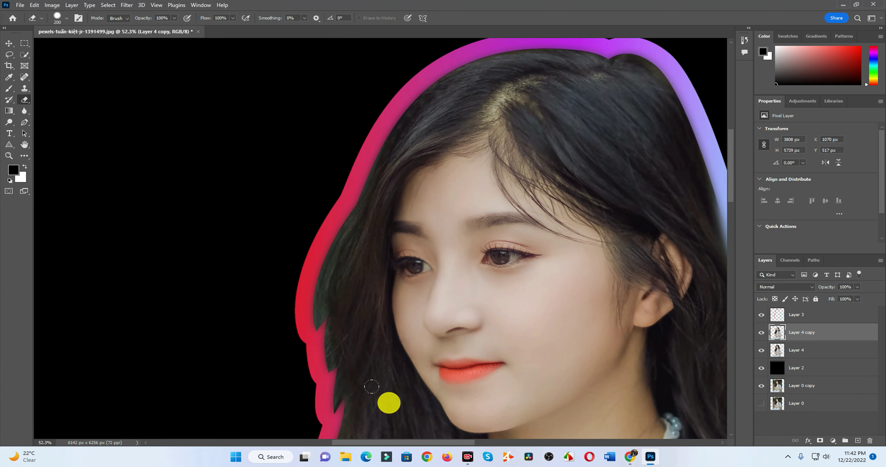
{"action": "scroll", "coordinate": [329, 182], "scroll_direction": "down", "scroll_amount": 5}
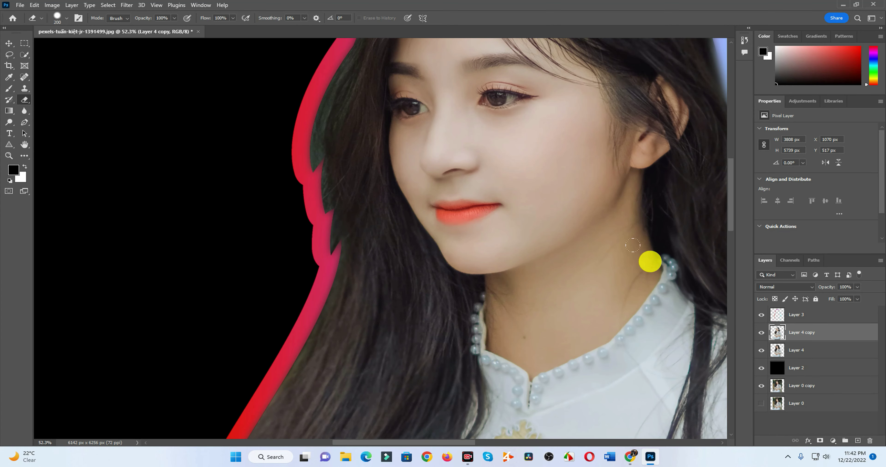
{"action": "left_click_drag", "start_coordinate": [697, 133], "coordinate": [621, 253]}
{"action": "key", "text": "bracketright"}
{"action": "key", "text": "bracketright"}
{"action": "key", "text": "bracketright"}
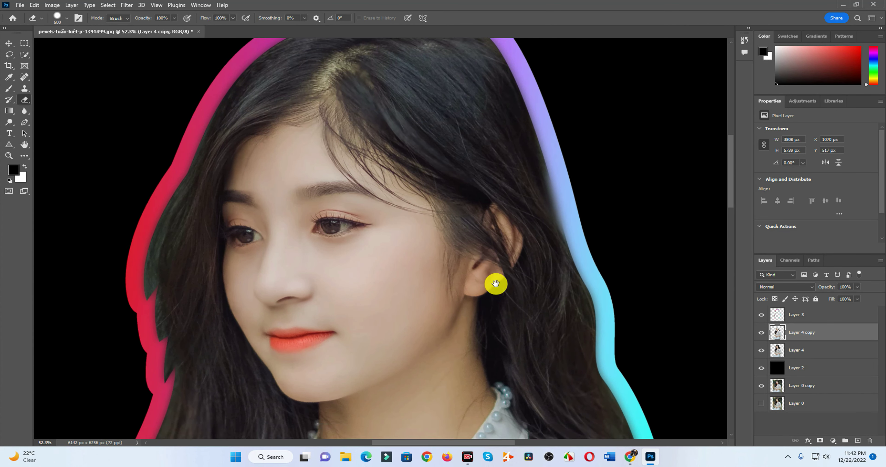
{"action": "left_click_drag", "start_coordinate": [494, 283], "coordinate": [376, 196]}
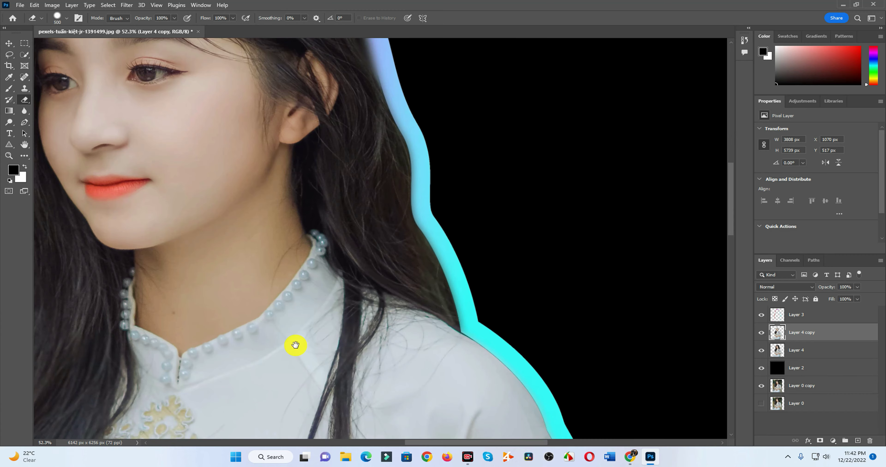
{"action": "mouse_move", "coordinate": [295, 345]}
{"action": "left_mouse_down"}
{"action": "mouse_move", "coordinate": [510, 191]}
{"action": "mouse_move", "coordinate": [550, 296]}
{"action": "left_mouse_up"}
{"action": "left_click_drag", "start_coordinate": [227, 366], "coordinate": [203, 210]}
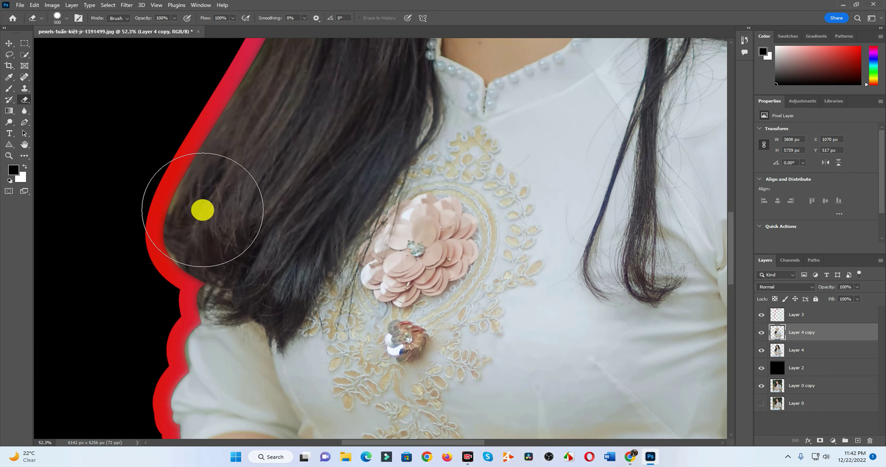
{"action": "left_click_drag", "start_coordinate": [348, 137], "coordinate": [444, 378]}
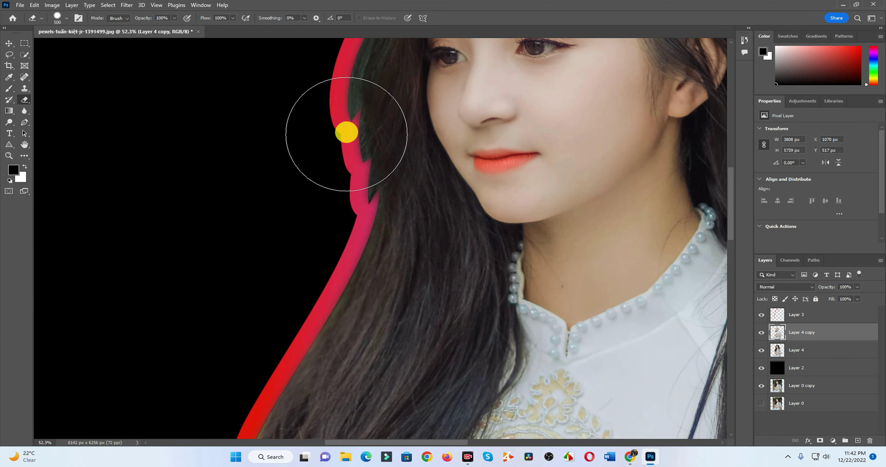
{"action": "scroll", "coordinate": [374, 182], "scroll_direction": "down", "scroll_amount": 5}
- Delete the original Layer 4 and select Layer 3 with the Move tool
{"action": "left_click", "coordinate": [760, 334]}
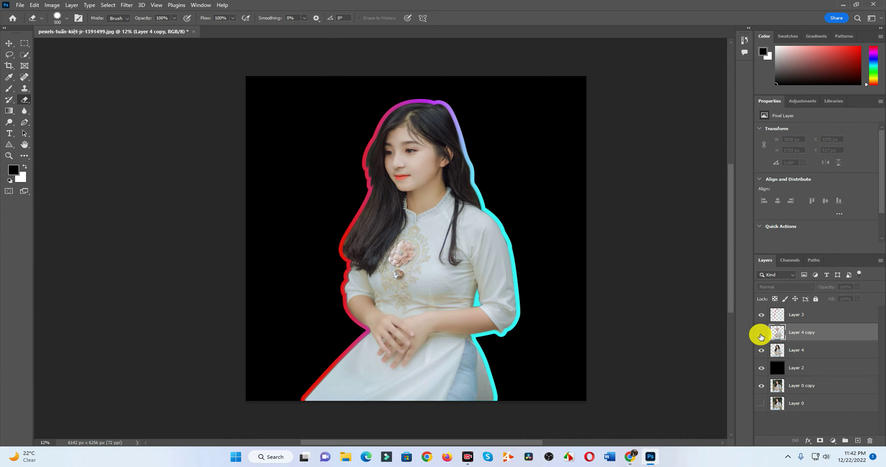
{"action": "left_click", "coordinate": [793, 354]}
{"action": "key", "text": "Delete"}
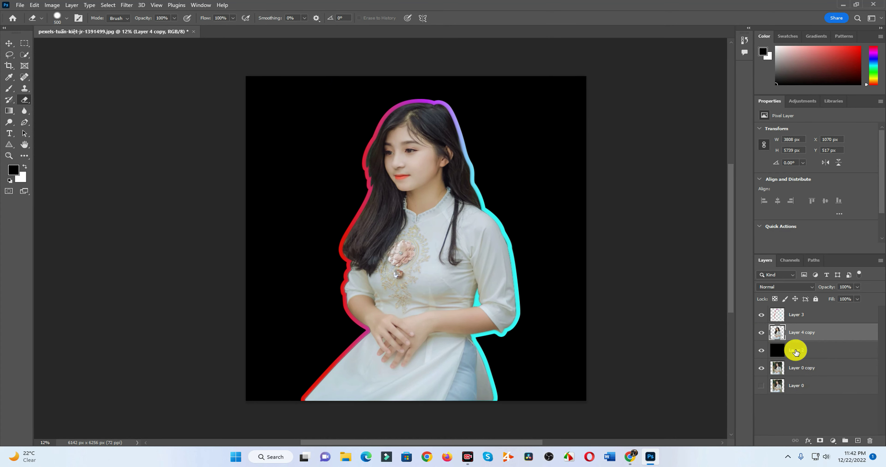
{"action": "left_click", "coordinate": [809, 319]}
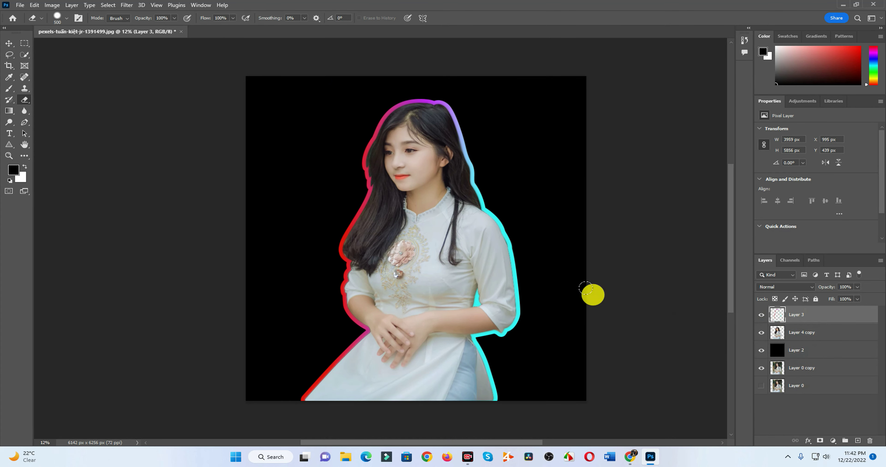
{"action": "scroll", "coordinate": [429, 125], "scroll_direction": "up", "scroll_amount": 5}
{"action": "left_click", "coordinate": [9, 43]}
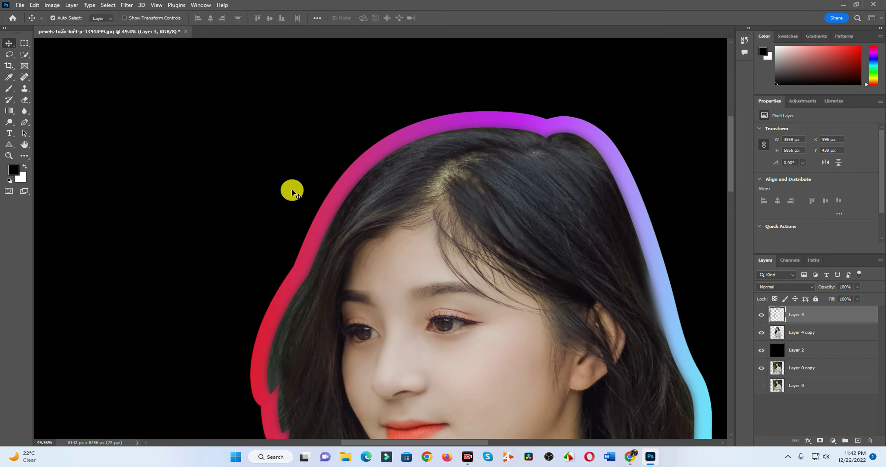
{"action": "scroll", "coordinate": [526, 213], "scroll_direction": "down", "scroll_amount": 4}
{"action": "scroll", "coordinate": [560, 273], "scroll_direction": "up", "scroll_amount": 1}
{"action": "scroll", "coordinate": [593, 276], "scroll_direction": "up", "scroll_amount": 1}
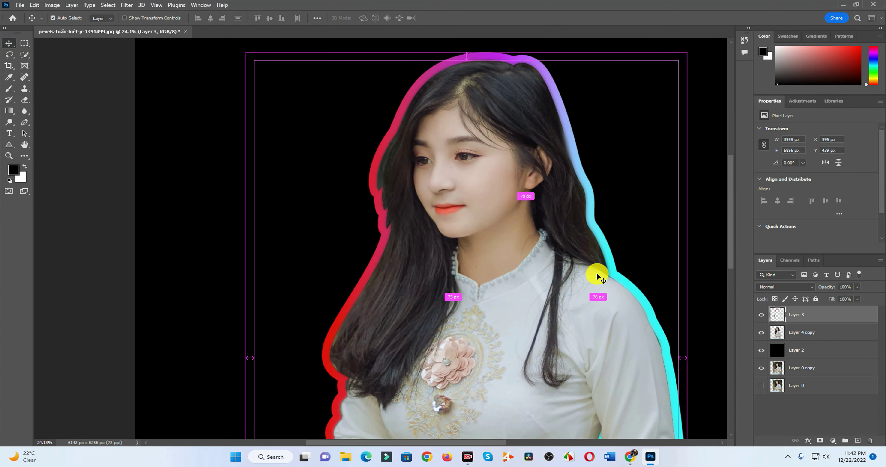
- In Layer 3's layer style, add a Color Overlay faded to low opacity
{"action": "double_click", "coordinate": [815, 318]}
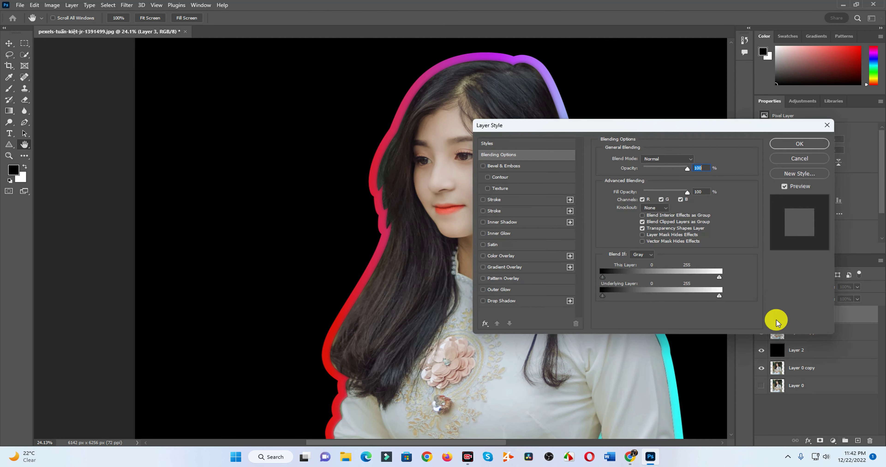
{"action": "left_click", "coordinate": [483, 245]}
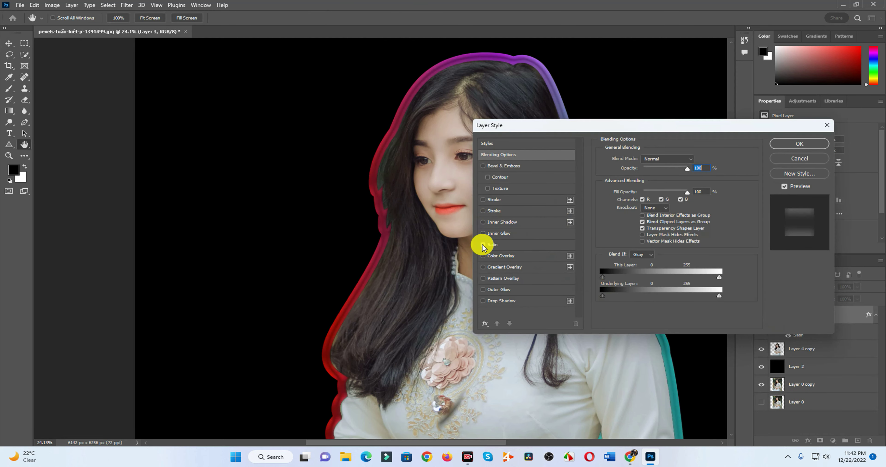
{"action": "left_click", "coordinate": [483, 245]}
{"action": "left_click", "coordinate": [499, 256]}
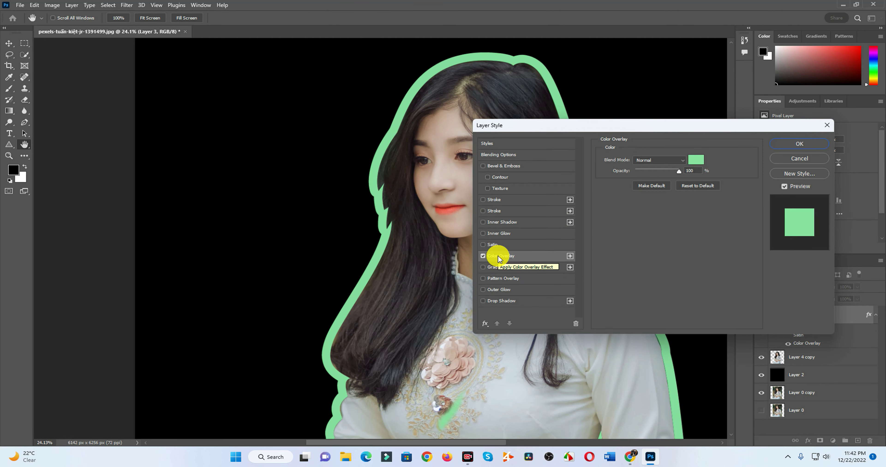
{"action": "mouse_move", "coordinate": [683, 177]}
{"action": "left_mouse_down"}
{"action": "mouse_move", "coordinate": [646, 174]}
{"action": "mouse_move", "coordinate": [692, 176]}
{"action": "mouse_move", "coordinate": [615, 177]}
{"action": "left_mouse_up"}
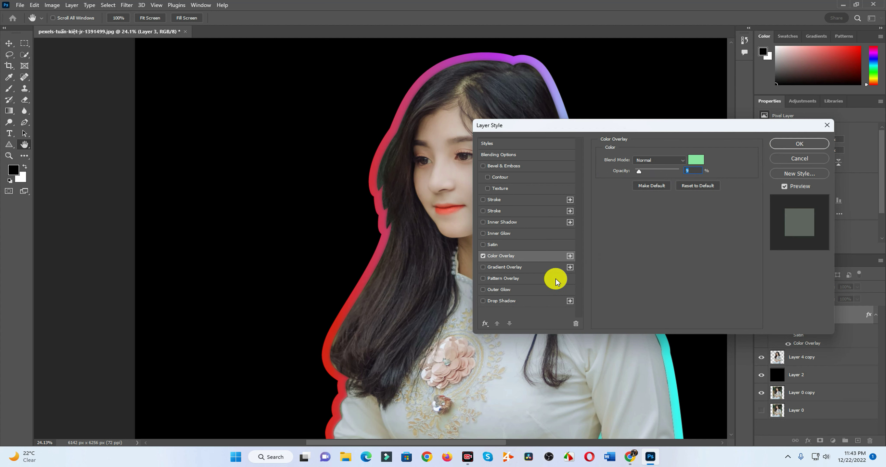
- Add a 17% Angle-style Gradient Overlay at 55° and apply the effects
{"action": "left_click", "coordinate": [489, 270]}
{"action": "mouse_move", "coordinate": [680, 173]}
{"action": "left_mouse_down"}
{"action": "mouse_move", "coordinate": [620, 170]}
{"action": "mouse_move", "coordinate": [647, 175]}
{"action": "left_mouse_up"}
{"action": "left_click", "coordinate": [645, 202]}
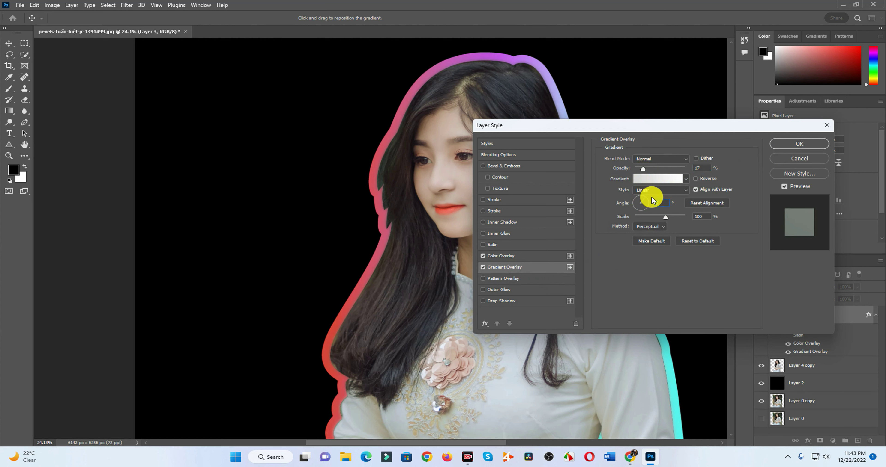
{"action": "left_click", "coordinate": [653, 190]}
{"action": "left_click", "coordinate": [654, 204]}
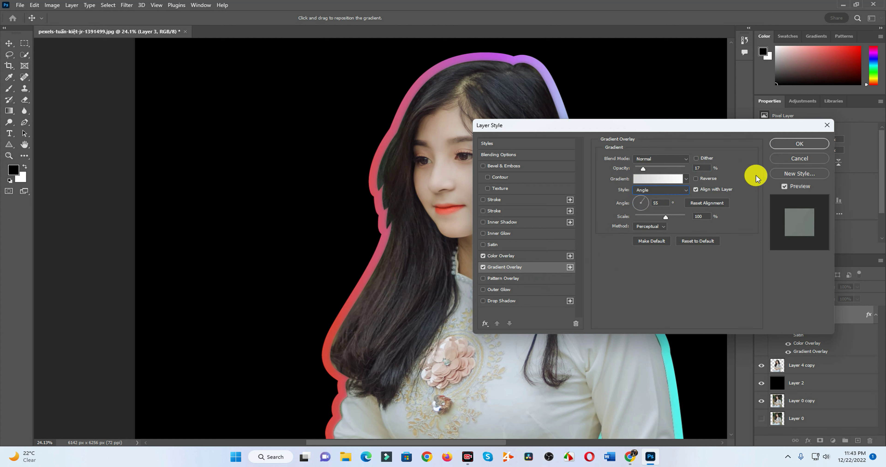
{"action": "left_click", "coordinate": [797, 145]}
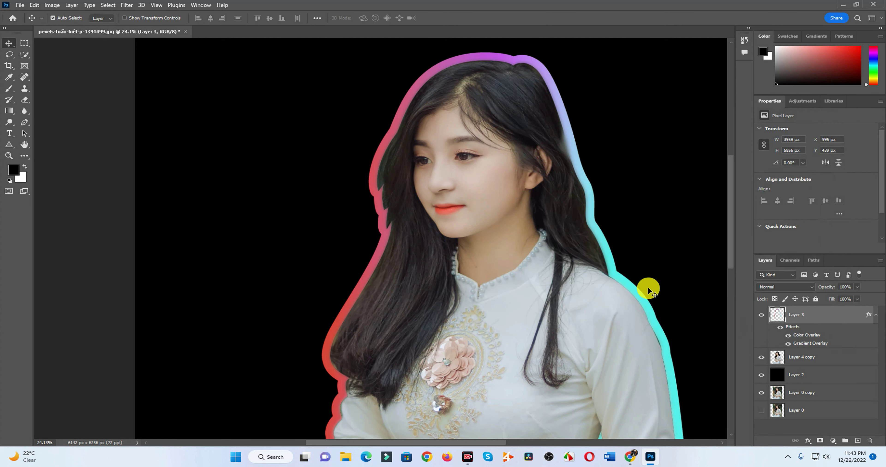
- Apply an 8.2-pixel Gaussian Blur to the outline layer
{"action": "left_click", "coordinate": [124, 6]}
{"action": "mouse_move", "coordinate": [132, 116]}
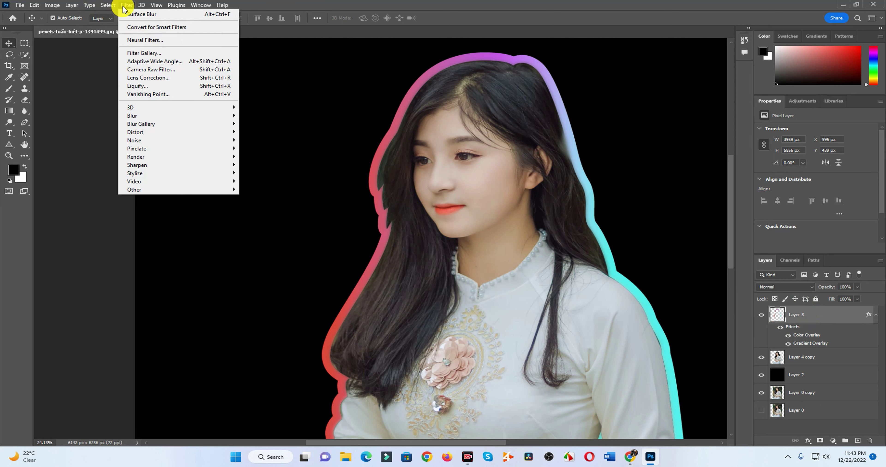
{"action": "left_click", "coordinate": [281, 151]}
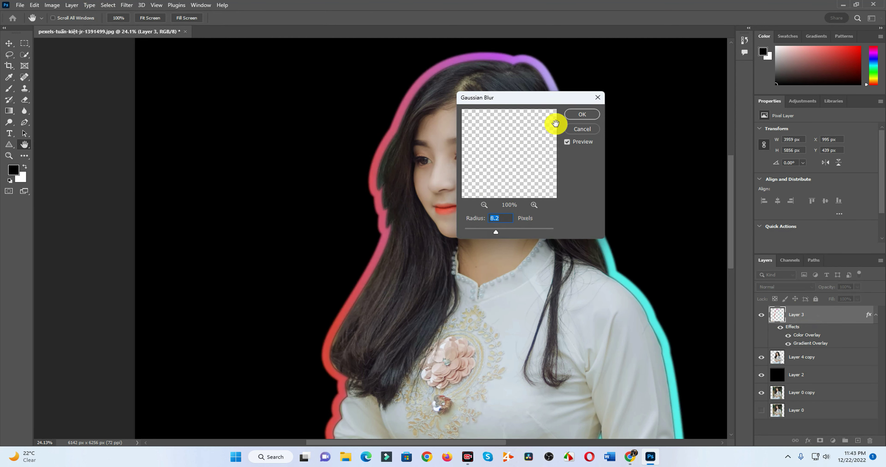
{"action": "left_click", "coordinate": [582, 114]}
- Brighten the outline with an upward Curves adjustment
{"action": "key", "text": "ctrl+m"}
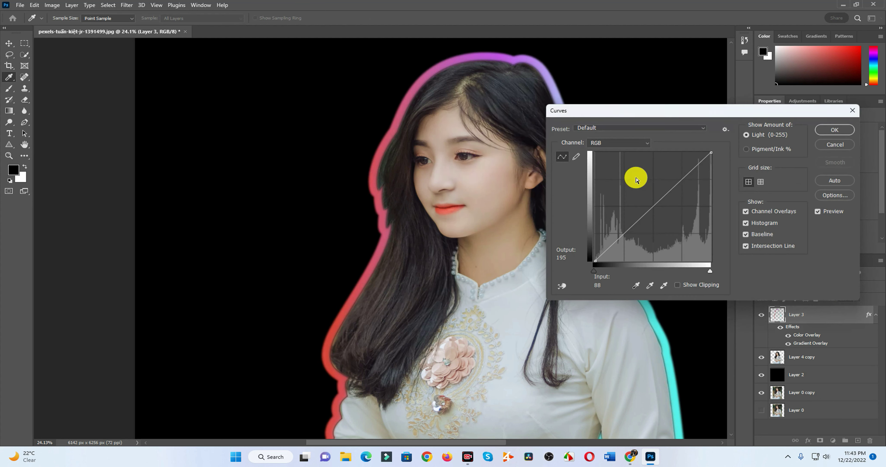
{"action": "mouse_move", "coordinate": [653, 209]}
{"action": "left_mouse_down"}
{"action": "mouse_move", "coordinate": [632, 179]}
{"action": "mouse_move", "coordinate": [623, 189]}
{"action": "mouse_move", "coordinate": [663, 167]}
{"action": "left_mouse_up"}
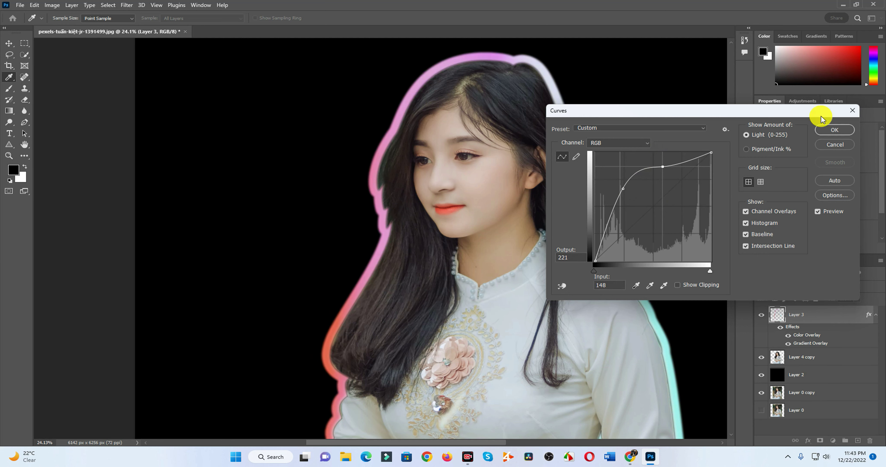
{"action": "left_click", "coordinate": [834, 130]}
{"action": "key", "text": "v"}
{"action": "scroll", "coordinate": [593, 266], "scroll_direction": "down", "scroll_amount": 1, "text": "alt"}
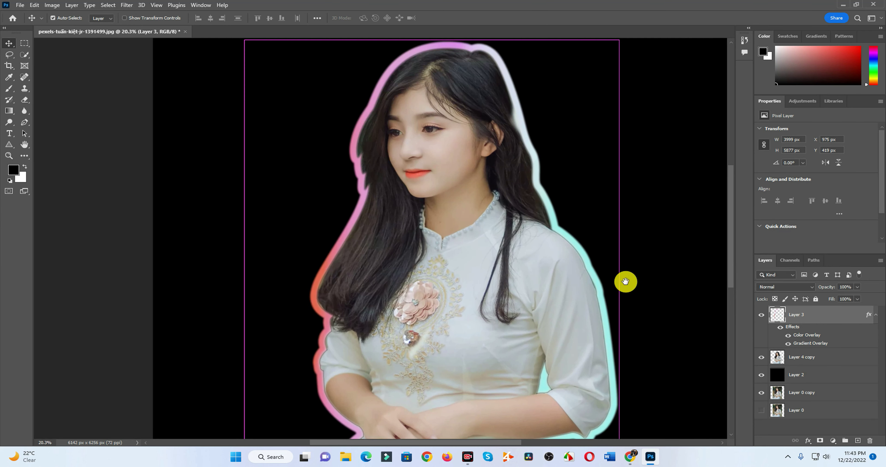
- On a new Layer 4, paint the girl's hair and left side with pink sampled from the outline
{"action": "left_click", "coordinate": [856, 441]}
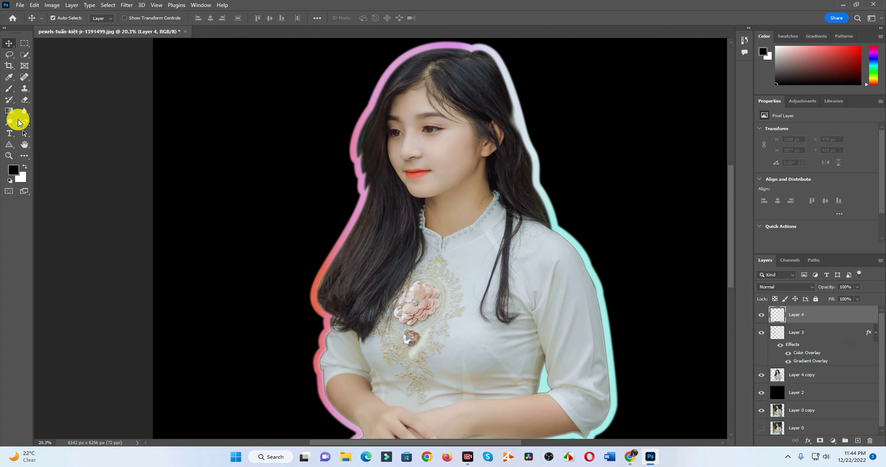
{"action": "left_click", "coordinate": [14, 169]}
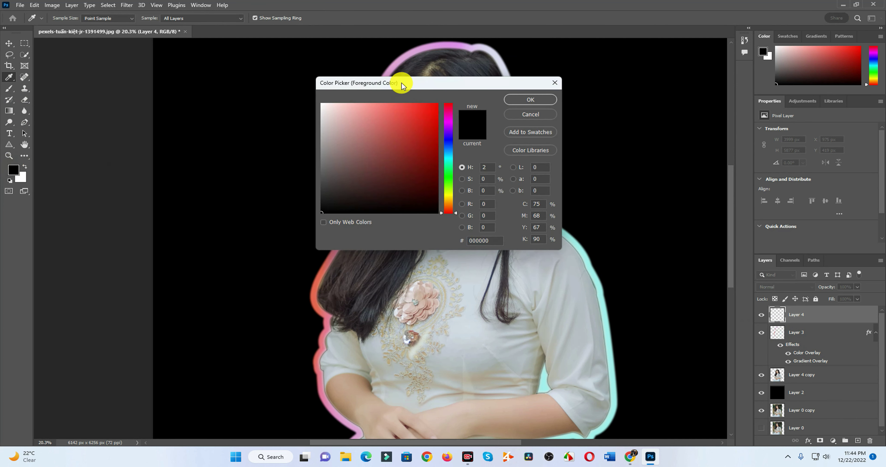
{"action": "left_click_drag", "start_coordinate": [401, 86], "coordinate": [482, 96]}
{"action": "left_click", "coordinate": [372, 87]}
{"action": "left_click", "coordinate": [610, 109]}
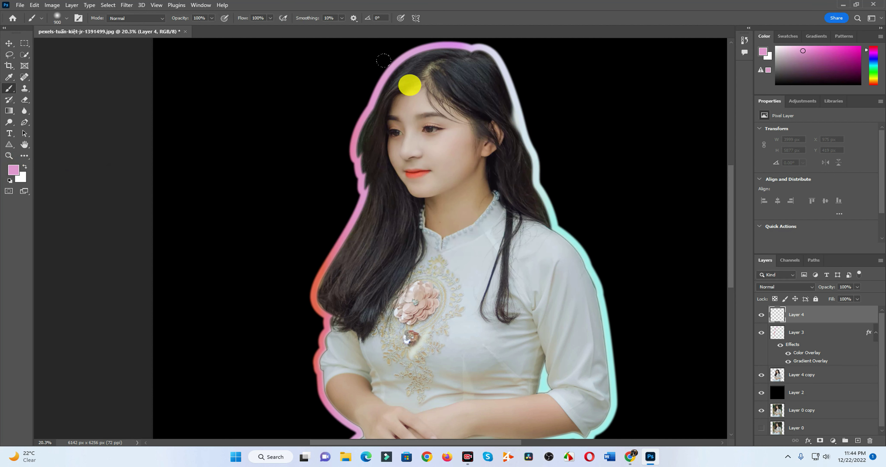
{"action": "left_click_drag", "start_coordinate": [410, 85], "coordinate": [357, 434]}
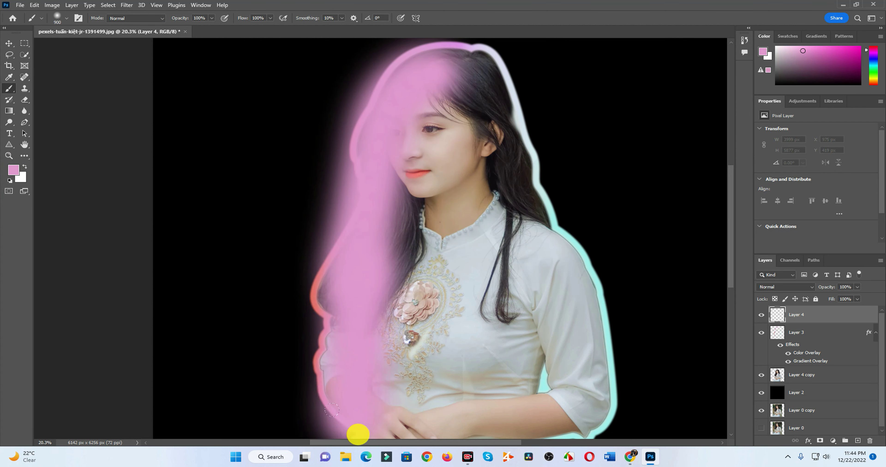
{"action": "scroll", "coordinate": [390, 390], "scroll_direction": "down", "scroll_amount": 5}
{"action": "scroll", "coordinate": [361, 297], "scroll_direction": "down", "scroll_amount": 3}
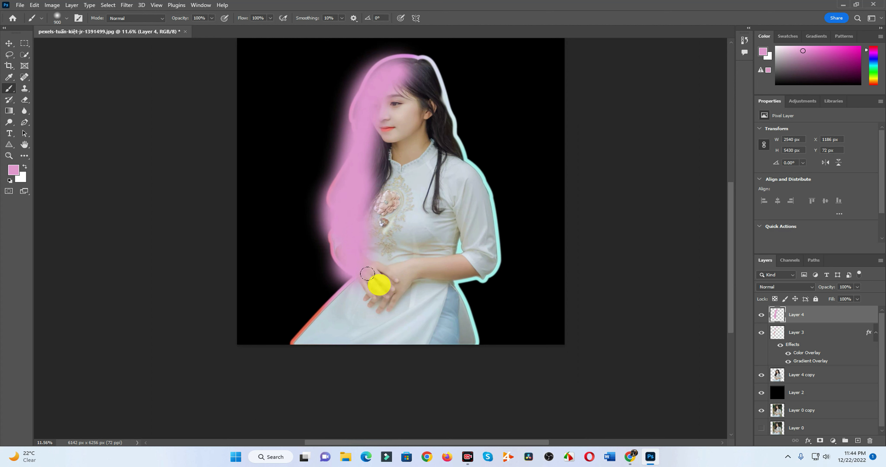
{"action": "mouse_move", "coordinate": [367, 273]}
{"action": "left_mouse_down"}
{"action": "mouse_move", "coordinate": [347, 316]}
{"action": "mouse_move", "coordinate": [364, 157]}
{"action": "left_mouse_up"}
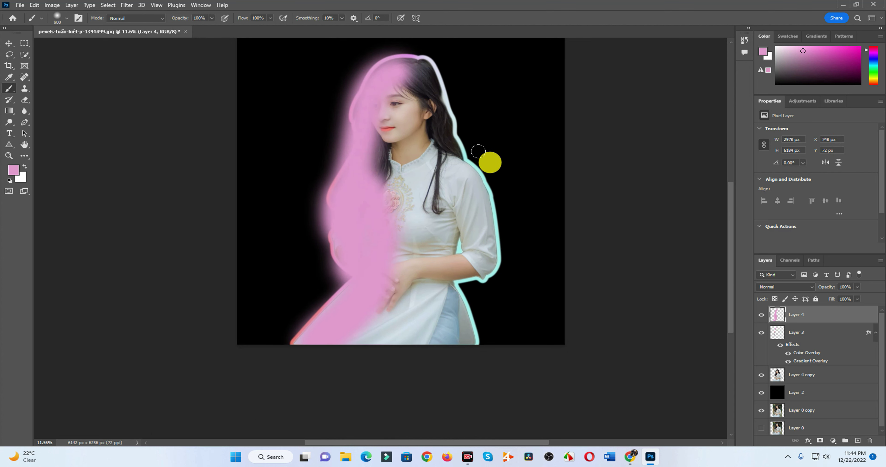
- Paint the girl's right side with cyan sampled from the outline
{"action": "left_click", "coordinate": [14, 170]}
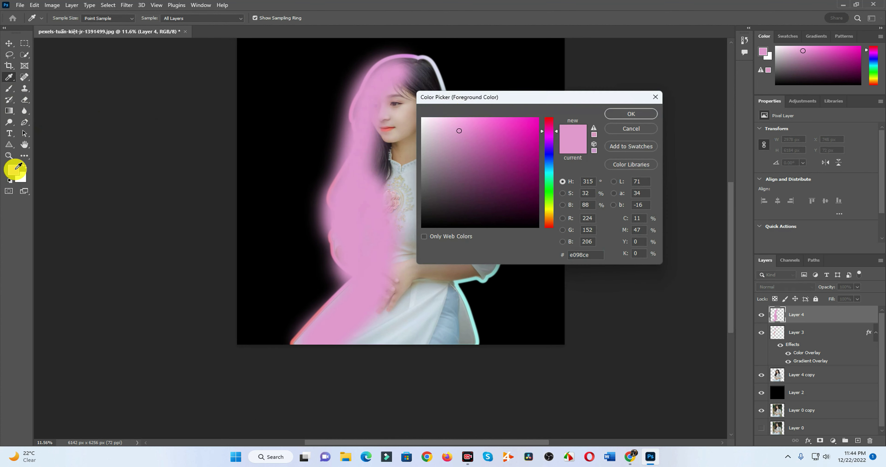
{"action": "left_click_drag", "start_coordinate": [522, 99], "coordinate": [673, 137]}
{"action": "left_click", "coordinate": [480, 166]}
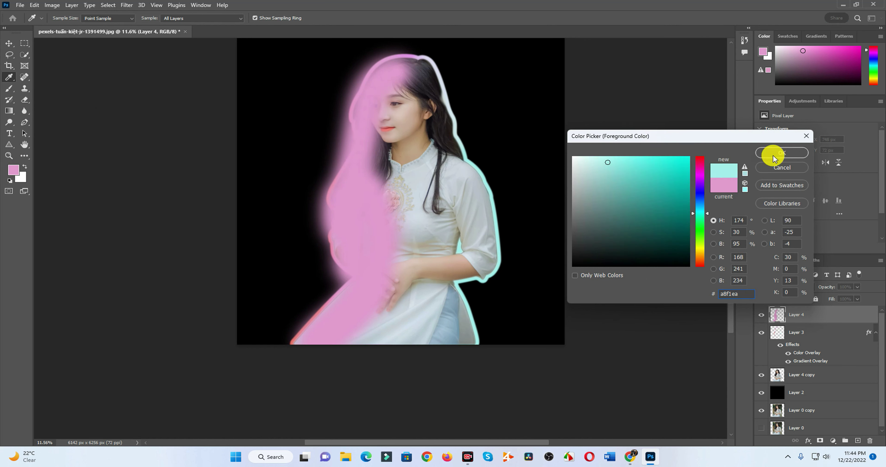
{"action": "left_click", "coordinate": [781, 153]}
{"action": "key", "text": "b"}
{"action": "mouse_move", "coordinate": [421, 73]}
{"action": "left_mouse_down"}
{"action": "mouse_move", "coordinate": [460, 191]}
{"action": "mouse_move", "coordinate": [447, 137]}
{"action": "mouse_move", "coordinate": [451, 293]}
{"action": "mouse_move", "coordinate": [435, 344]}
{"action": "left_mouse_up"}
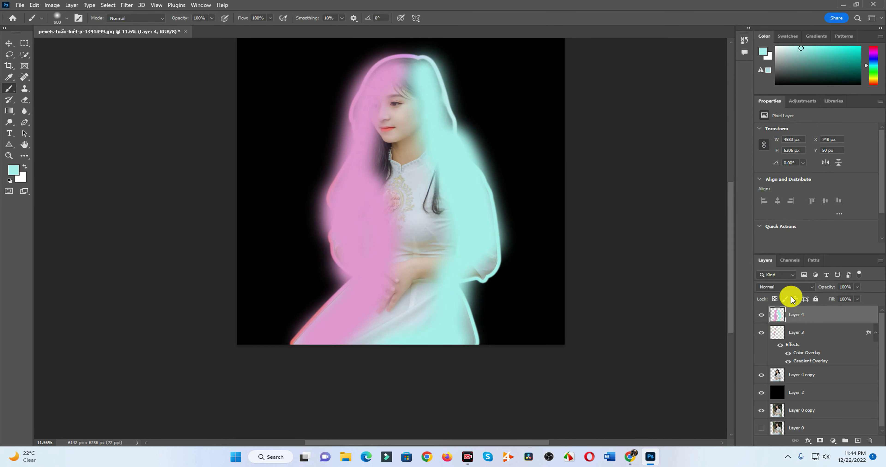
- Set Layer 4's blend mode to Multiply and its opacity to 24%
{"action": "left_click", "coordinate": [786, 287]}
{"action": "left_click", "coordinate": [783, 264]}
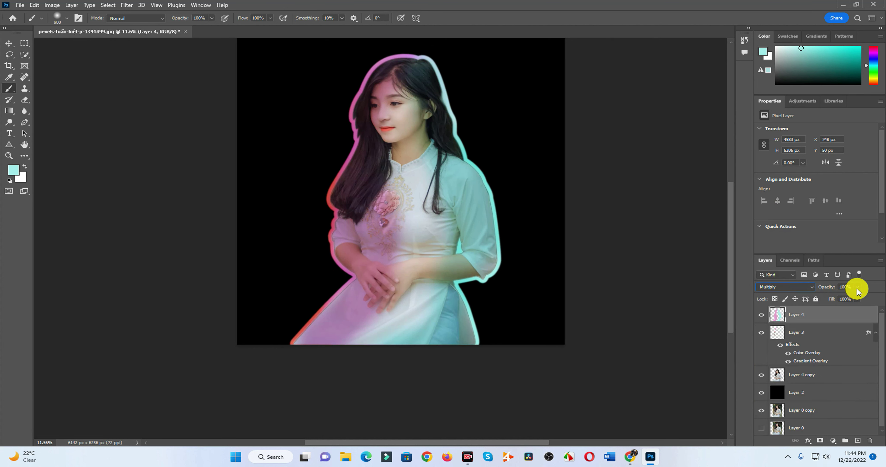
{"action": "left_click_drag", "start_coordinate": [853, 298], "coordinate": [821, 300]}
{"action": "left_click", "coordinate": [9, 43]}
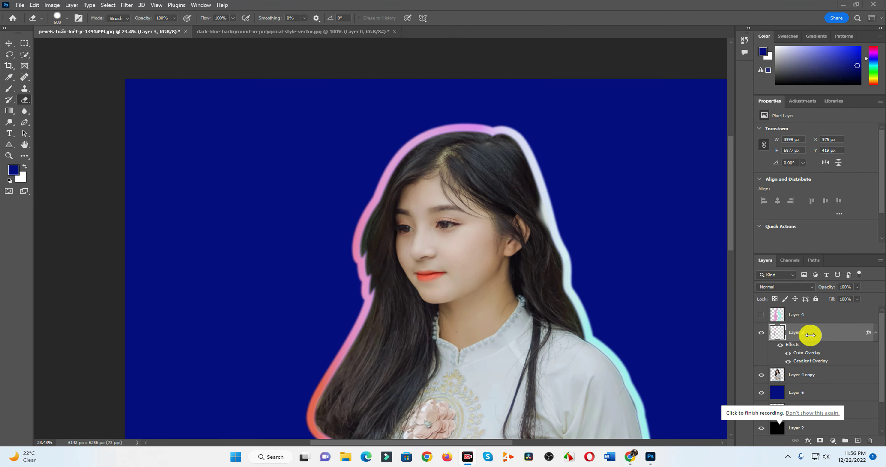
{"action": "scroll", "coordinate": [474, 302], "scroll_direction": "down", "scroll_amount": 3}
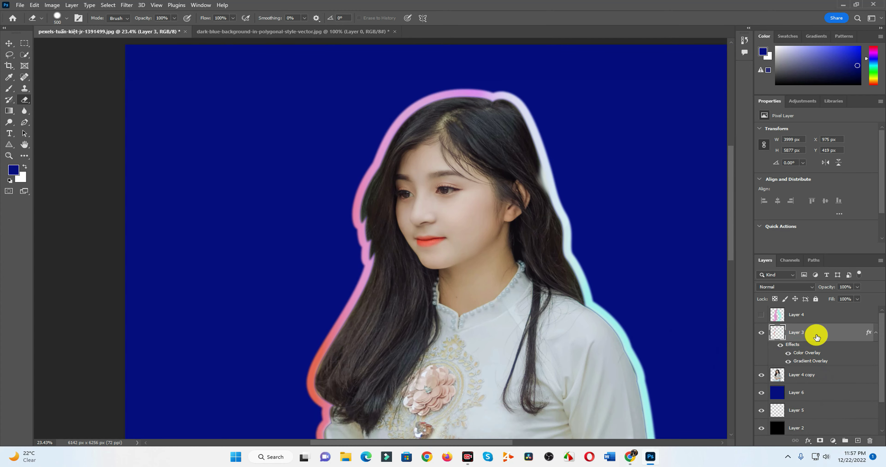
- Turn on Satin for Layer 3 and set its colour to red ff0000
{"action": "double_click", "coordinate": [816, 338]}
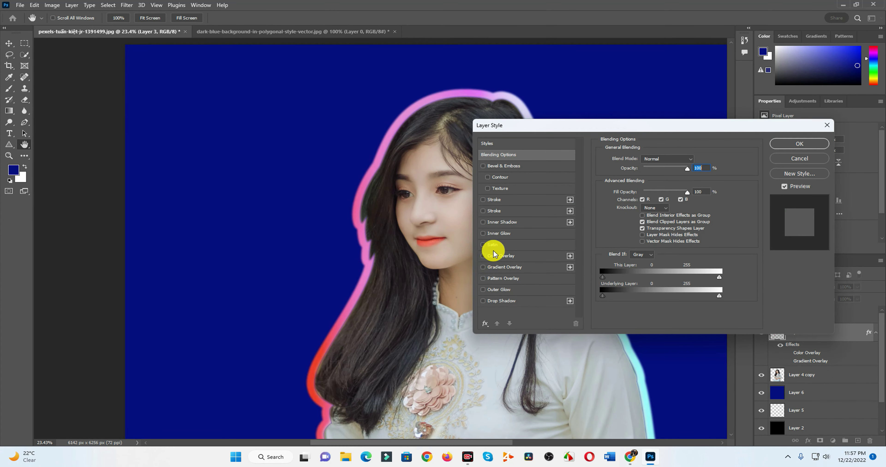
{"action": "left_click", "coordinate": [483, 248]}
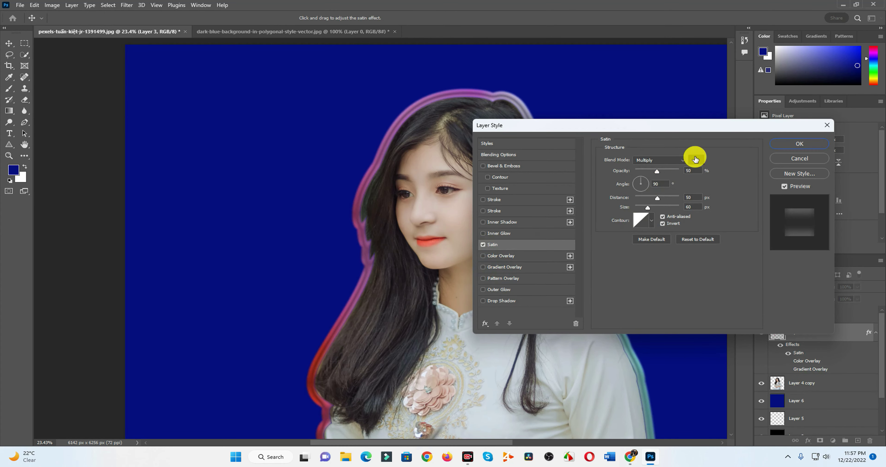
{"action": "left_click", "coordinate": [697, 156]}
{"action": "left_click_drag", "start_coordinate": [691, 195], "coordinate": [689, 153]}
{"action": "left_click", "coordinate": [781, 152]}
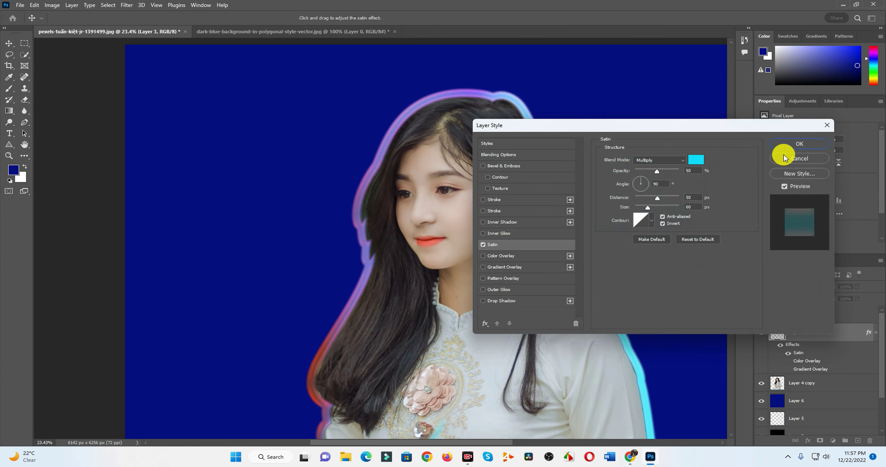
{"action": "left_click", "coordinate": [696, 158]}
{"action": "type", "text": "ff0000"}
{"action": "left_click", "coordinate": [781, 152]}
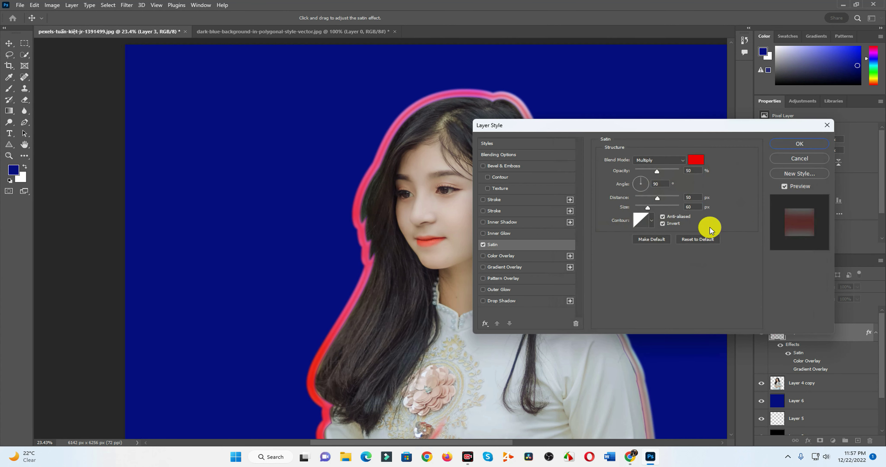
- Give the Satin 37 px distance, 21 px size, Linear contour and 63% opacity
{"action": "mouse_move", "coordinate": [636, 200]}
{"action": "left_mouse_down"}
{"action": "mouse_move", "coordinate": [659, 207]}
{"action": "mouse_move", "coordinate": [626, 208]}
{"action": "mouse_move", "coordinate": [642, 208]}
{"action": "left_mouse_up"}
{"action": "left_click", "coordinate": [651, 221]}
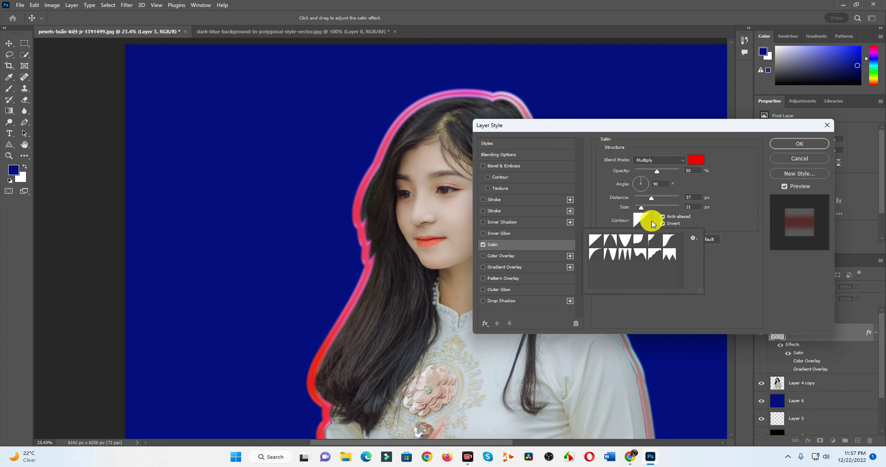
{"action": "left_click", "coordinate": [625, 254]}
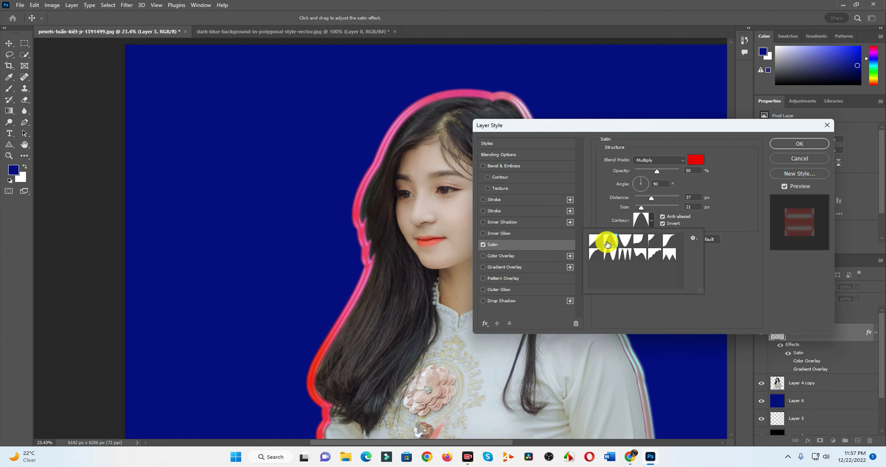
{"action": "left_click", "coordinate": [595, 240]}
{"action": "left_click", "coordinate": [663, 166]}
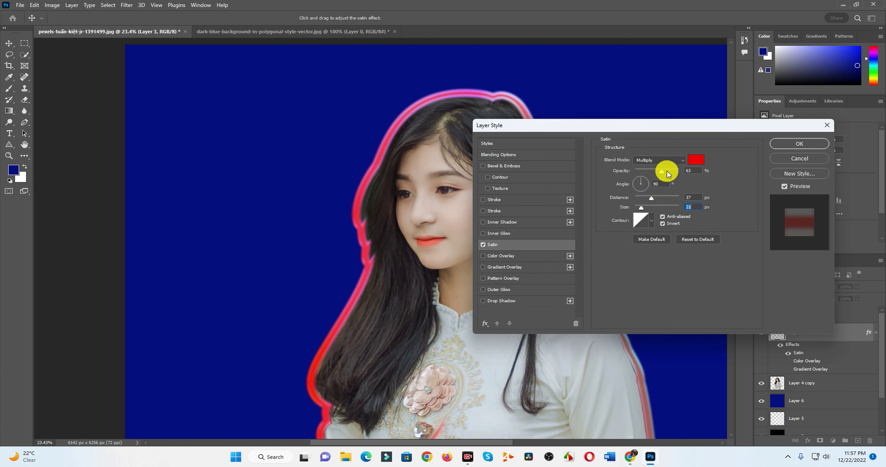
{"action": "left_click", "coordinate": [800, 144]}
- Show the pink-cyan tint Layer 4 again and settle its opacity at about 41%
{"action": "key", "text": "e"}
{"action": "scroll", "coordinate": [556, 293], "scroll_direction": "down", "scroll_amount": 2}
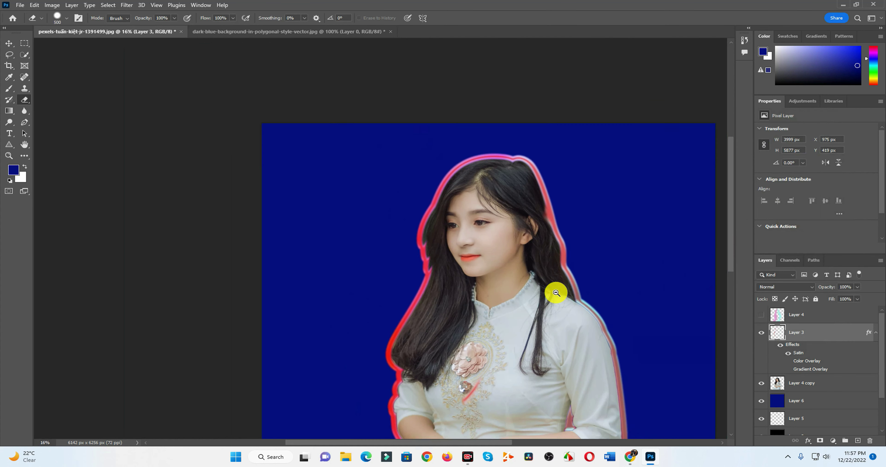
{"action": "left_click", "coordinate": [761, 315]}
{"action": "left_click", "coordinate": [839, 311]}
{"action": "mouse_move", "coordinate": [853, 296]}
{"action": "left_mouse_down"}
{"action": "mouse_move", "coordinate": [872, 300]}
{"action": "mouse_move", "coordinate": [864, 301]}
{"action": "left_mouse_up"}
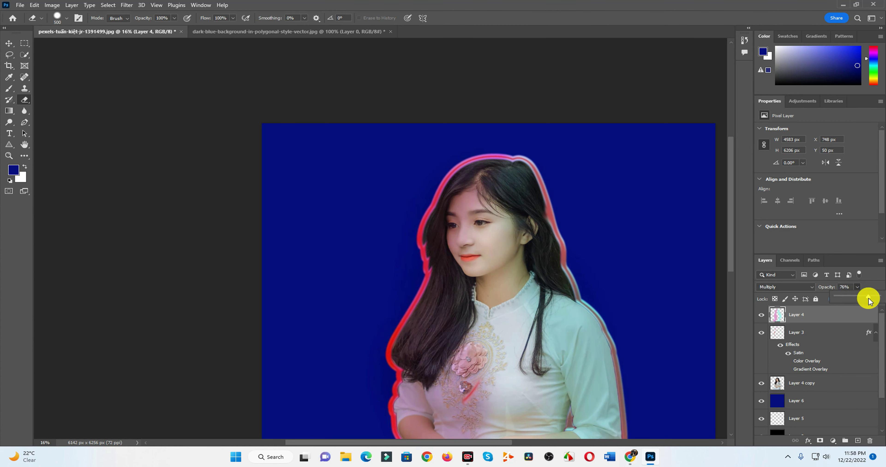
{"action": "left_click", "coordinate": [9, 43]}
{"action": "scroll", "coordinate": [459, 202], "scroll_direction": "down", "scroll_amount": 2}
{"action": "scroll", "coordinate": [406, 145], "scroll_direction": "up", "scroll_amount": 3}
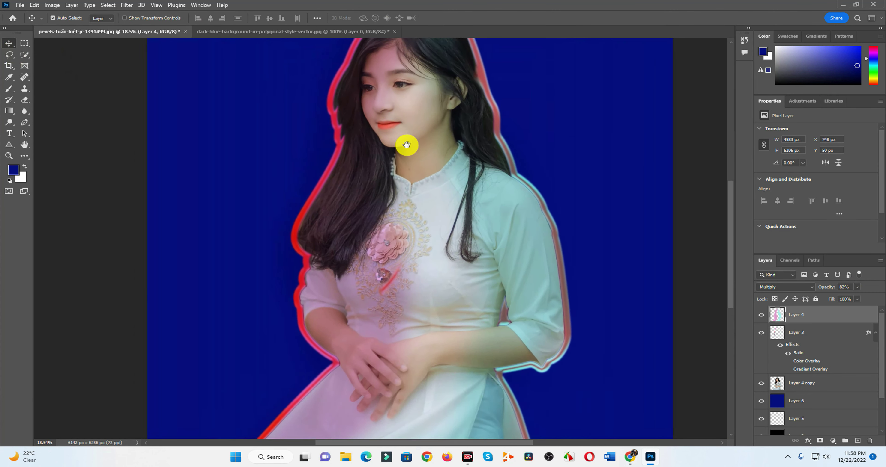
{"action": "left_click_drag", "start_coordinate": [858, 289], "coordinate": [842, 299]}
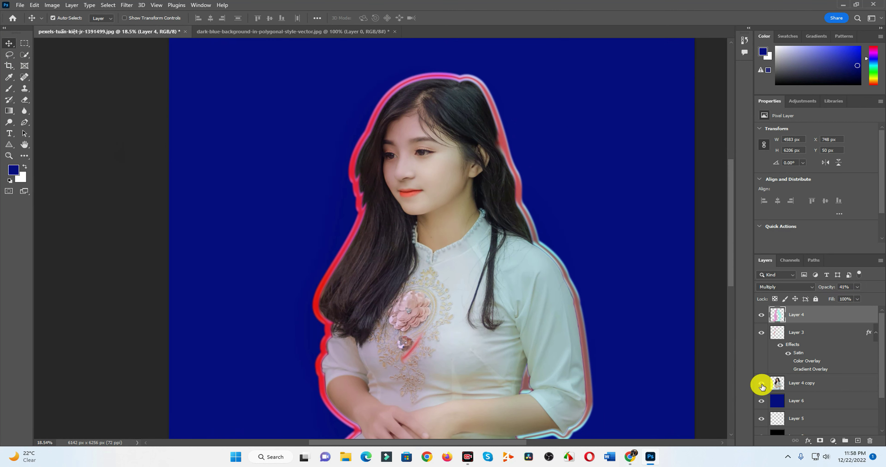
- Fill Layer 6 with white and toggle its visibility
{"action": "left_click", "coordinate": [795, 401]}
{"action": "left_click", "coordinate": [13, 170]}
{"action": "left_click_drag", "start_coordinate": [606, 207], "coordinate": [562, 155]}
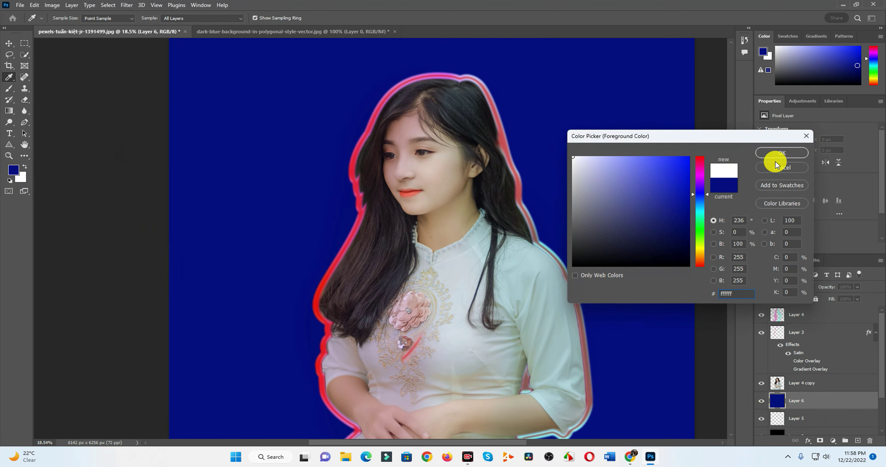
{"action": "left_click", "coordinate": [777, 154]}
{"action": "key", "text": "alt+BackSpace"}
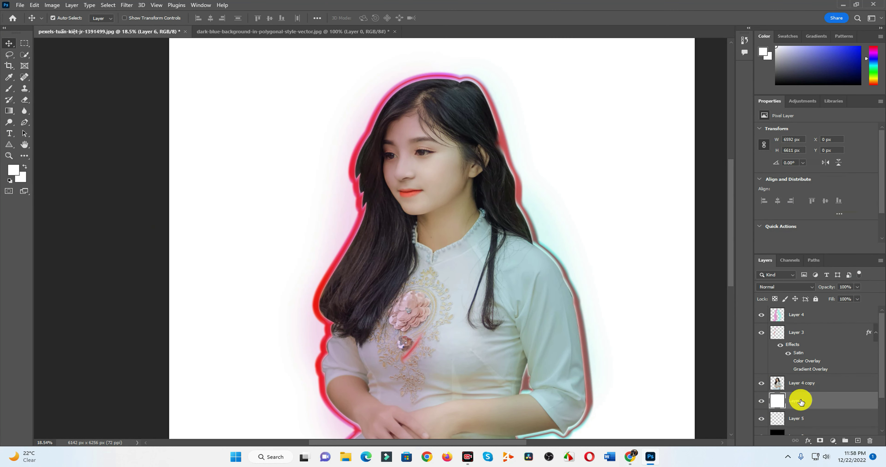
{"action": "scroll", "coordinate": [799, 400], "scroll_direction": "down", "scroll_amount": 3}
{"action": "left_click", "coordinate": [761, 355]}
- Add Layer 7 filled with green #56ffb5 as a backdrop
{"action": "left_click", "coordinate": [857, 441]}
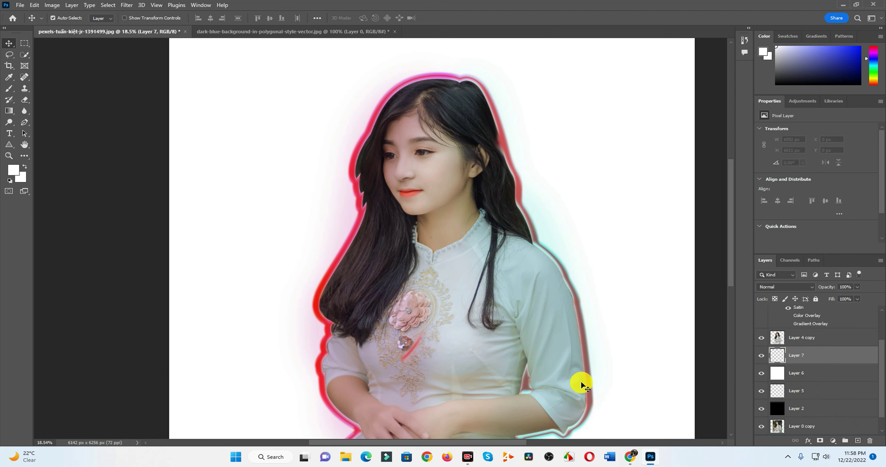
{"action": "left_click", "coordinate": [13, 170]}
{"action": "left_click_drag", "start_coordinate": [698, 198], "coordinate": [700, 220]}
{"action": "left_click", "coordinate": [650, 156]}
{"action": "left_click", "coordinate": [770, 152]}
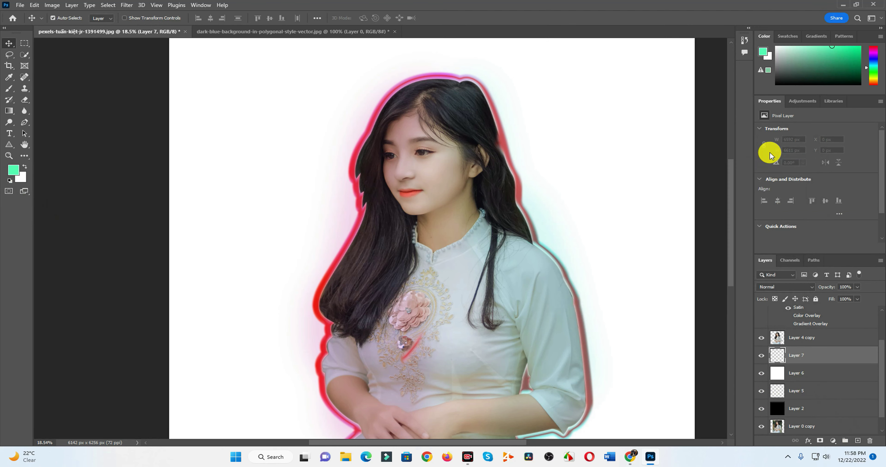
{"action": "key", "text": "alt+BackSpace"}
{"action": "key", "text": "v"}
{"action": "scroll", "coordinate": [607, 199], "scroll_direction": "down", "scroll_amount": 2}
{"action": "scroll", "coordinate": [556, 203], "scroll_direction": "up", "scroll_amount": 2}
{"action": "scroll", "coordinate": [550, 201], "scroll_direction": "down", "scroll_amount": 2}
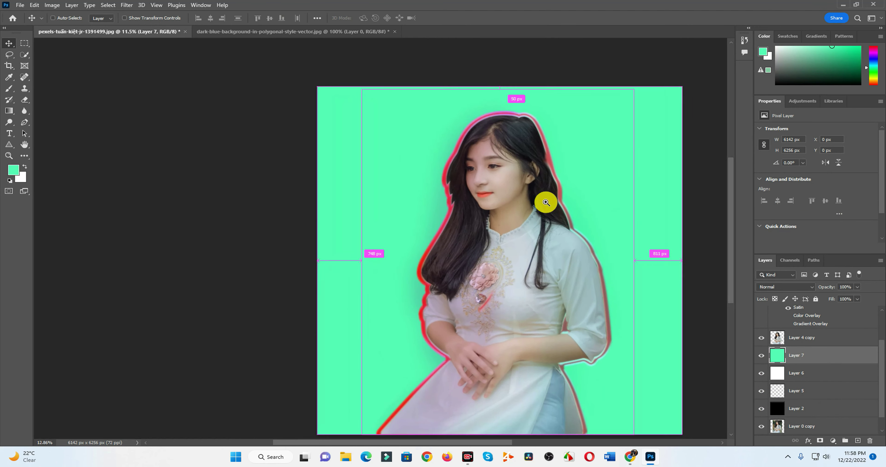
{"action": "scroll", "coordinate": [550, 203], "scroll_direction": "up", "scroll_amount": 3}
{"action": "scroll", "coordinate": [797, 363], "scroll_direction": "up", "scroll_amount": 3}
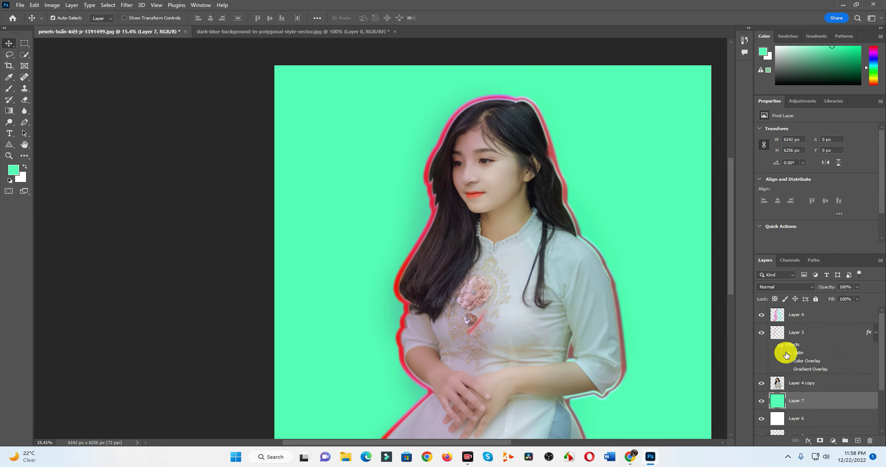
- Turn off the outline's Satin effect, hide green Layer 7 and select Layer 6
{"action": "left_click", "coordinate": [788, 353]}
{"action": "scroll", "coordinate": [786, 371], "scroll_direction": "down", "scroll_amount": 2}
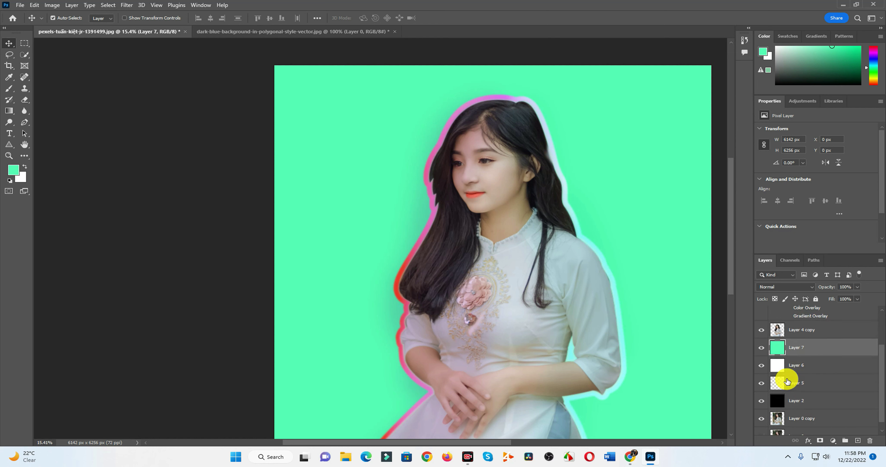
{"action": "scroll", "coordinate": [767, 368], "scroll_direction": "down", "scroll_amount": 1}
{"action": "left_click", "coordinate": [761, 337]}
{"action": "left_click", "coordinate": [780, 355]}
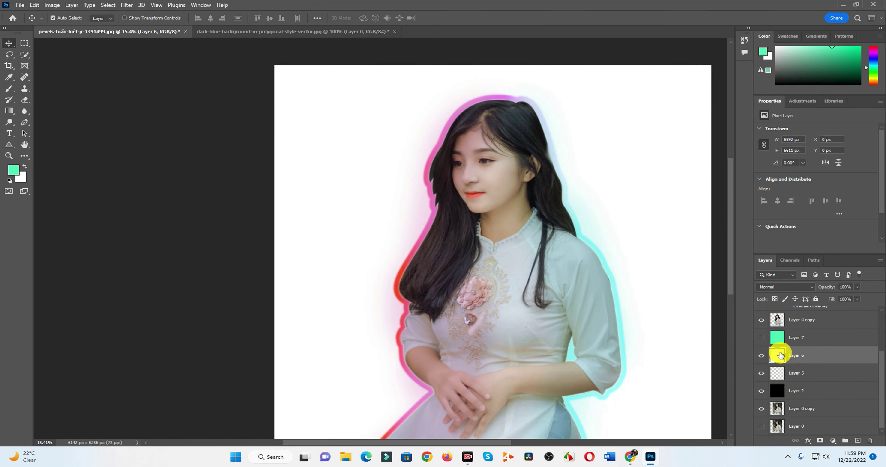
- Fill Layer 6 with bright blue 3745ff and compare it against the green backdrop
{"action": "left_click", "coordinate": [19, 174]}
{"action": "left_click", "coordinate": [700, 194]}
{"action": "left_click_drag", "start_coordinate": [674, 184], "coordinate": [647, 149]}
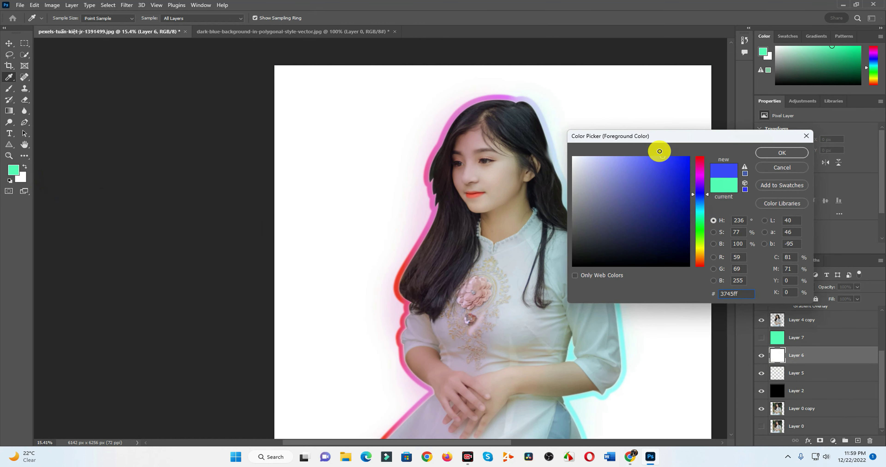
{"action": "left_click", "coordinate": [779, 152]}
{"action": "key", "text": "alt+BackSpace"}
{"action": "key", "text": "v"}
{"action": "scroll", "coordinate": [727, 234], "scroll_direction": "down", "scroll_amount": 1}
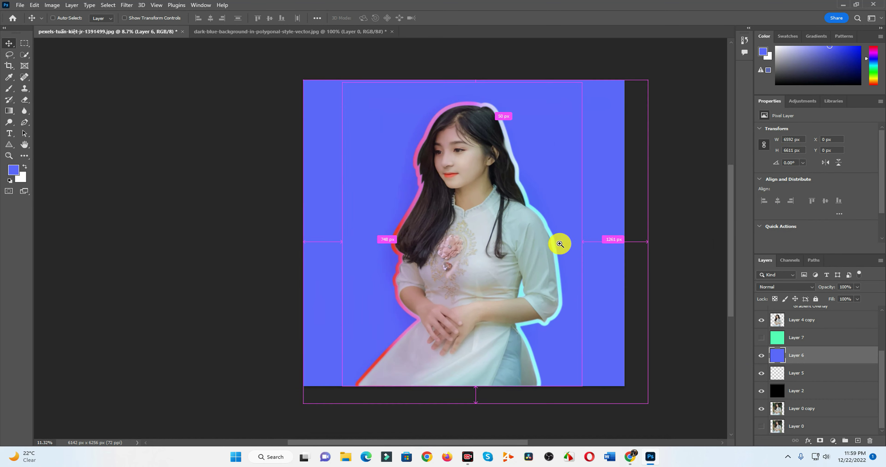
{"action": "left_click", "coordinate": [761, 337]}
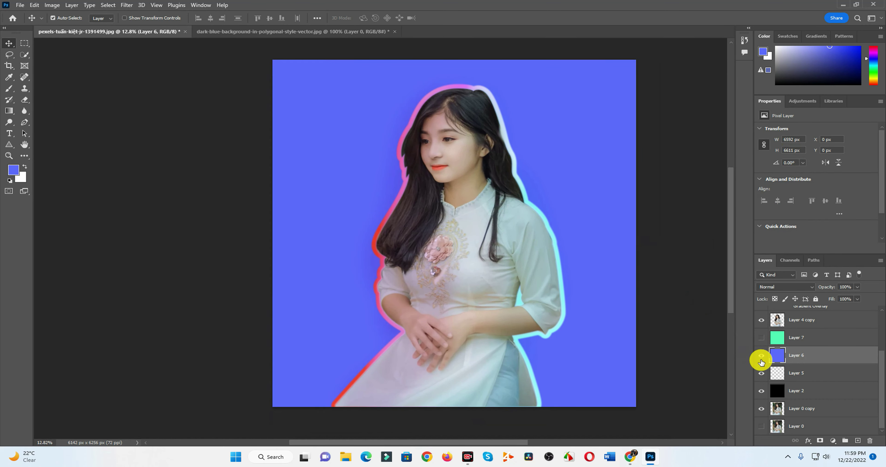
{"action": "left_click", "coordinate": [761, 356]}
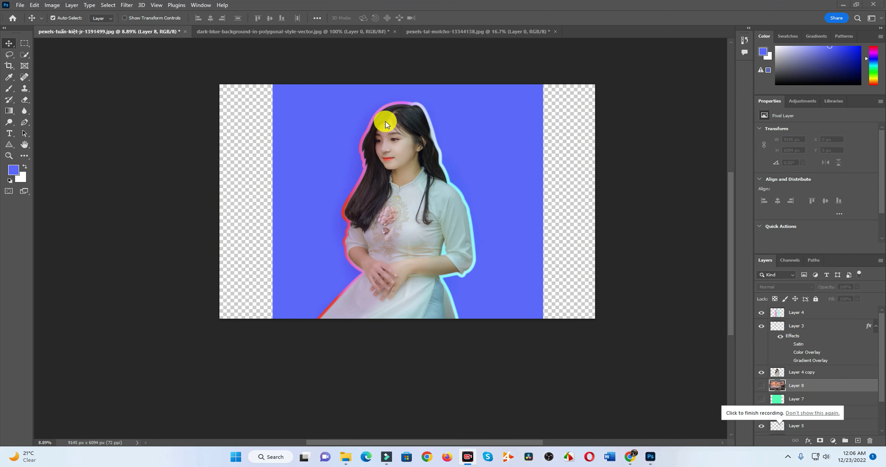
- Hide the girl and outline layers and reveal the sunset beach Layer 8
{"action": "scroll", "coordinate": [395, 55], "scroll_direction": "up", "scroll_amount": 3}
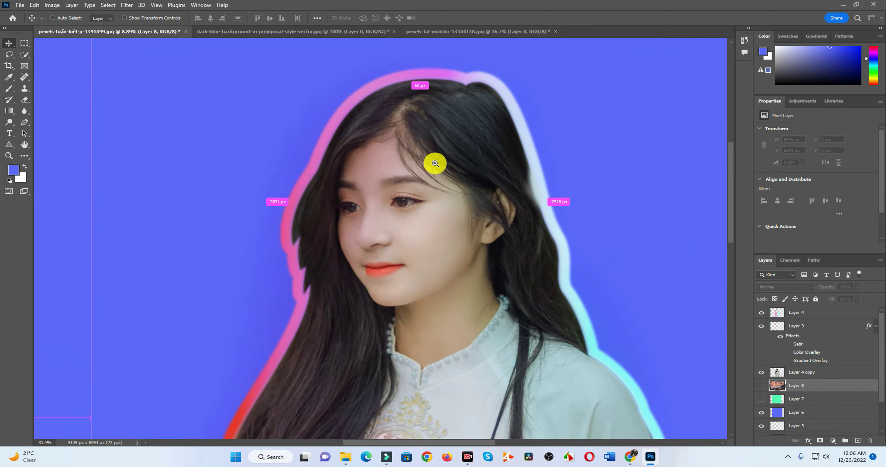
{"action": "scroll", "coordinate": [435, 162], "scroll_direction": "down", "scroll_amount": 2}
{"action": "left_click", "coordinate": [761, 372]}
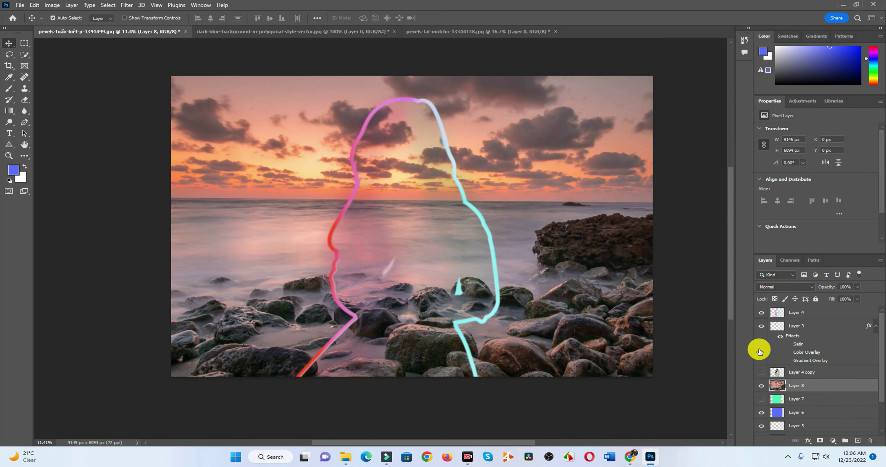
{"action": "left_click", "coordinate": [762, 326]}
{"action": "left_click", "coordinate": [761, 312]}
{"action": "scroll", "coordinate": [445, 188], "scroll_direction": "up", "scroll_amount": 2}
{"action": "scroll", "coordinate": [445, 188], "scroll_direction": "down", "scroll_amount": 2}
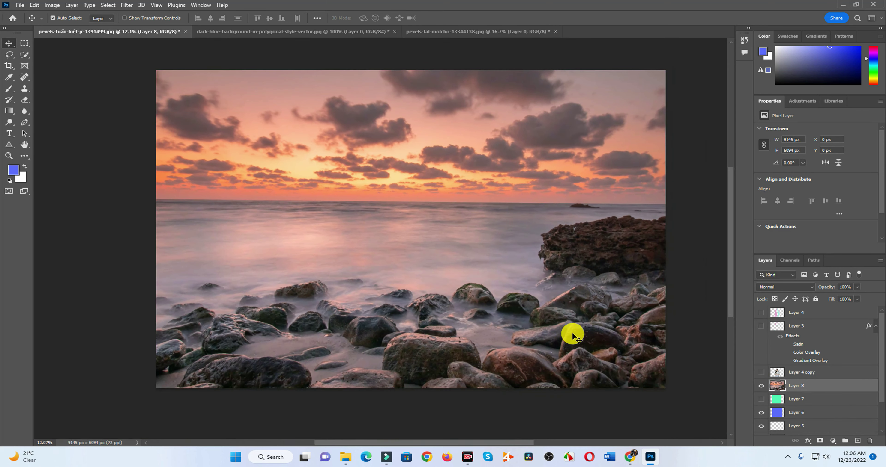
- Check the sunset photo document, then show the girl and her glowing outline over it
{"action": "left_click", "coordinate": [480, 31]}
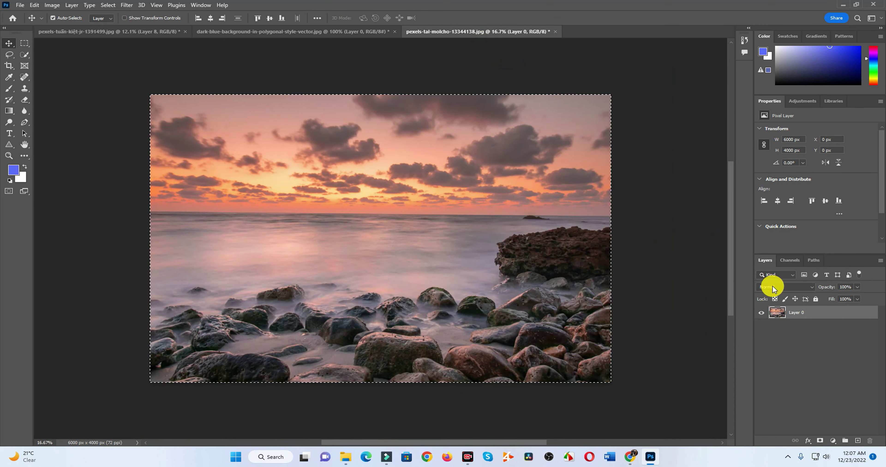
{"action": "left_click", "coordinate": [174, 32]}
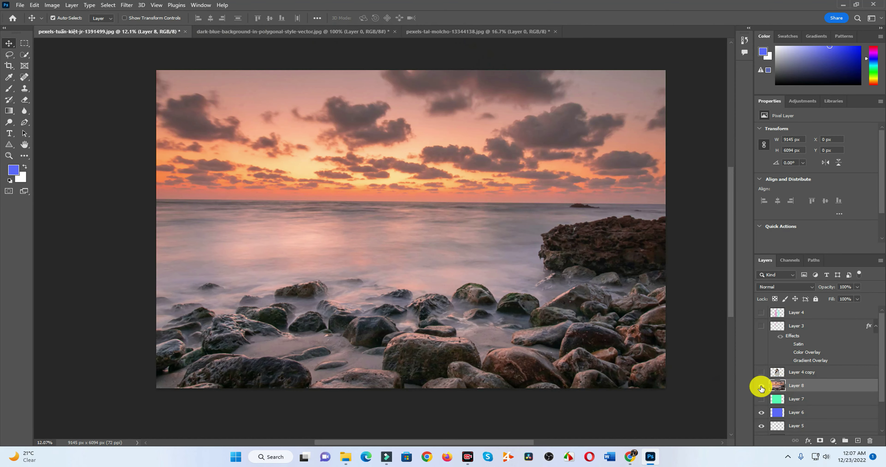
{"action": "left_click", "coordinate": [761, 374]}
{"action": "left_click", "coordinate": [761, 327]}
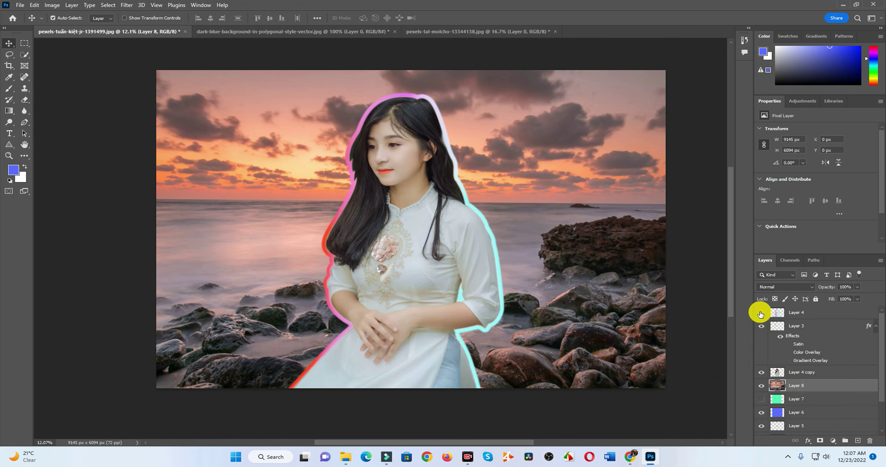
- Show Layer 4 and set it to 48% fill with Soft Light blending
{"action": "left_click", "coordinate": [761, 313]}
{"action": "left_click", "coordinate": [832, 312]}
{"action": "left_click", "coordinate": [857, 299]}
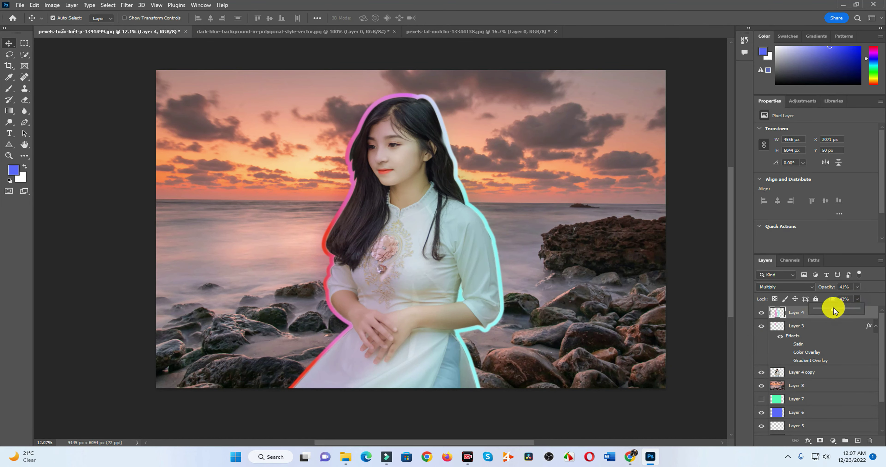
{"action": "mouse_move", "coordinate": [834, 310]}
{"action": "left_mouse_down"}
{"action": "mouse_move", "coordinate": [874, 301]}
{"action": "mouse_move", "coordinate": [859, 305]}
{"action": "left_mouse_up"}
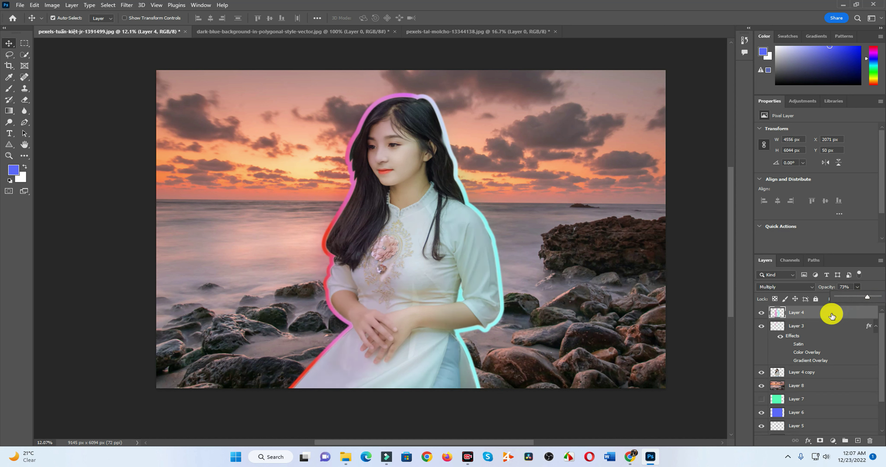
{"action": "left_click", "coordinate": [806, 288]}
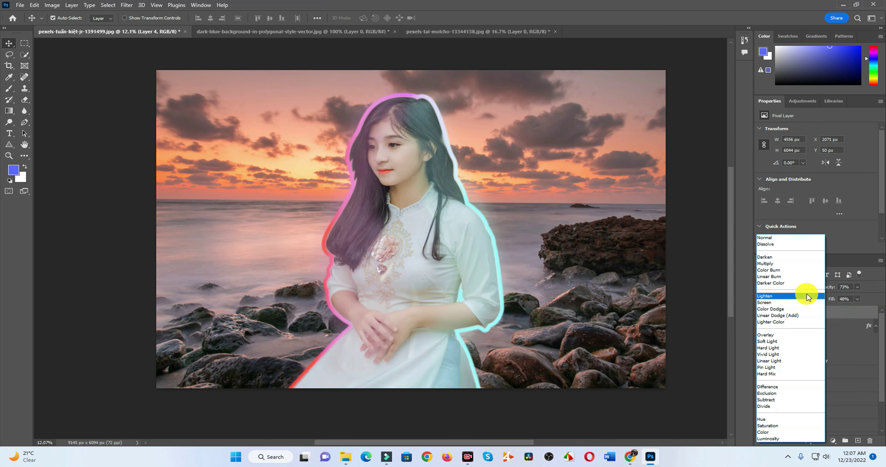
{"action": "left_click", "coordinate": [780, 342]}
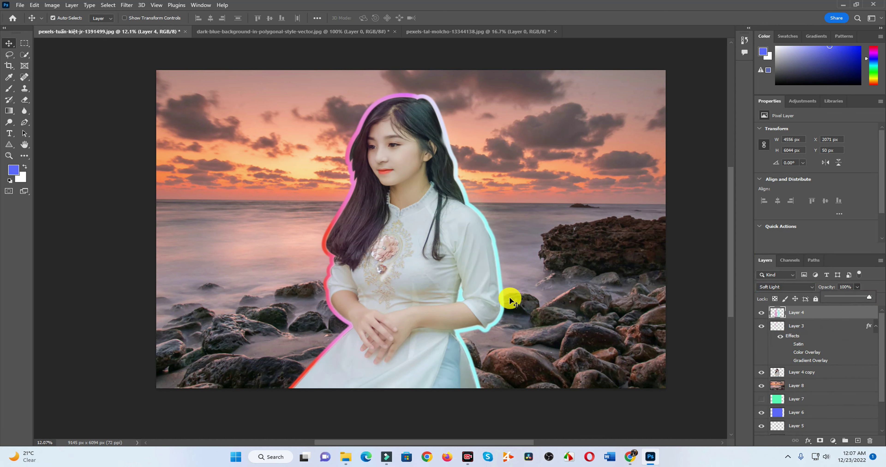
- Duplicate Layer 4 and set the copy to Color Burn
{"action": "left_click", "coordinate": [815, 317]}
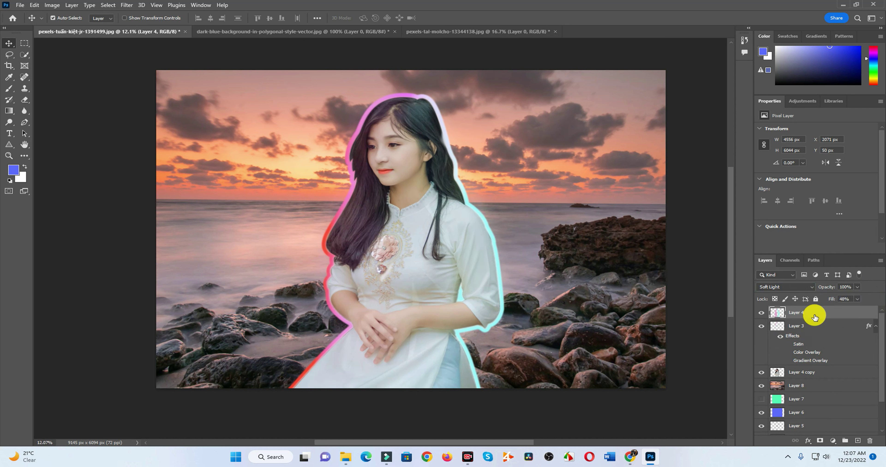
{"action": "key", "text": "ctrl+j"}
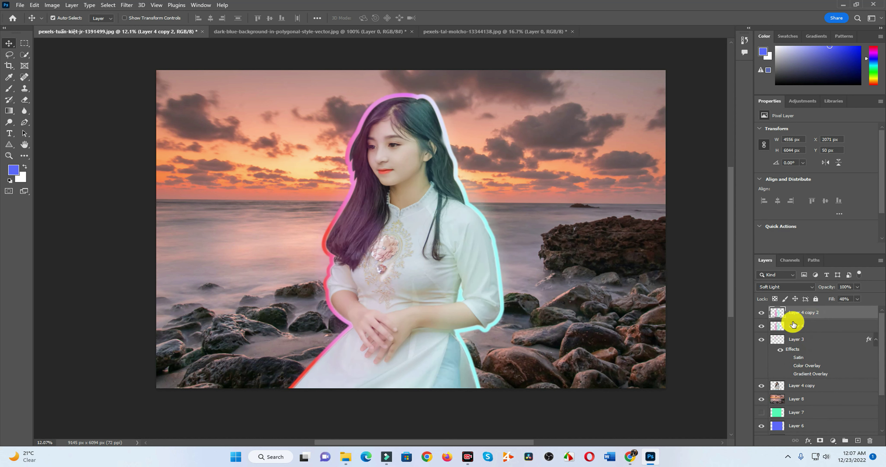
{"action": "left_click", "coordinate": [786, 287]}
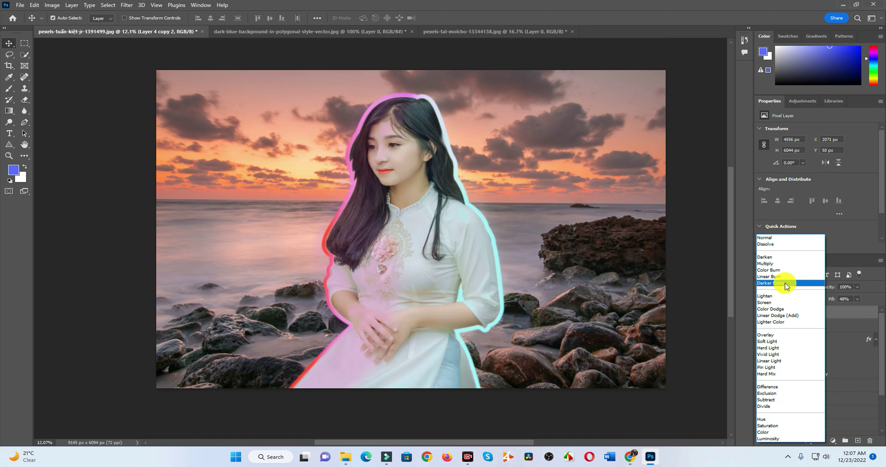
{"action": "left_click", "coordinate": [782, 270]}
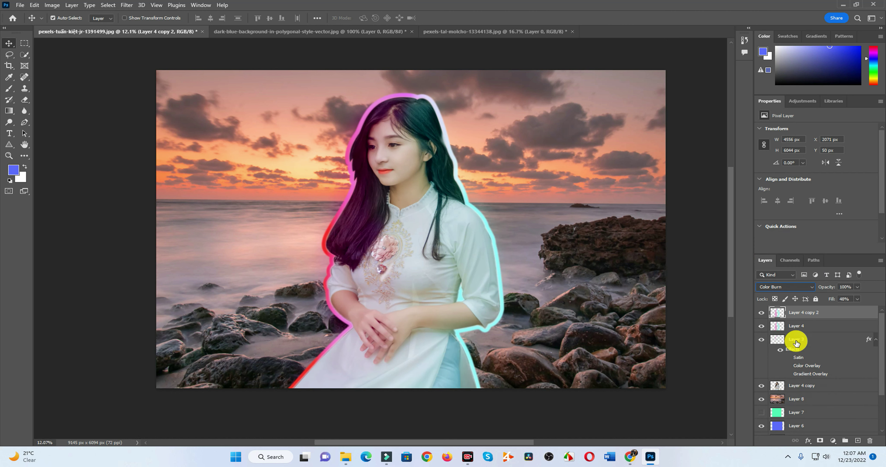
- Make another copy set to Overlay at about 24% opacity
{"action": "left_click", "coordinate": [762, 326]}
{"action": "left_click", "coordinate": [762, 327]}
{"action": "key", "text": "ctrl+j"}
{"action": "left_click", "coordinate": [785, 287]}
{"action": "left_click", "coordinate": [783, 343]}
{"action": "left_click", "coordinate": [858, 287]}
{"action": "left_click_drag", "start_coordinate": [859, 297], "coordinate": [828, 300]}
- Try merging the hair tint and outline layers, undo it, then hide the girl's photo layer
{"action": "left_click", "coordinate": [761, 353]}
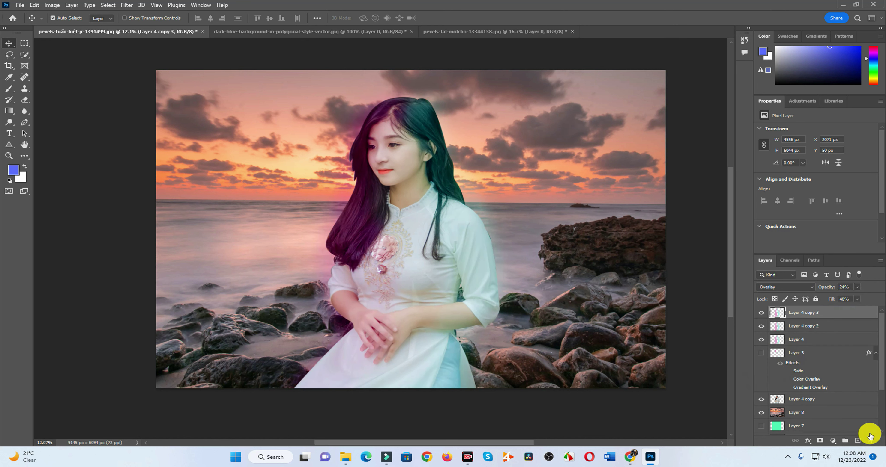
{"action": "left_click", "coordinate": [761, 353]}
{"action": "scroll", "coordinate": [448, 339], "scroll_direction": "down", "scroll_amount": 2}
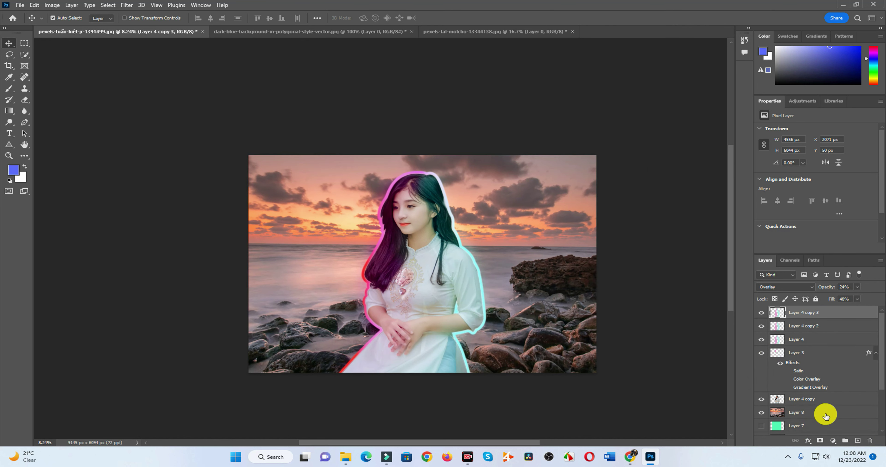
{"action": "left_click", "coordinate": [832, 391], "text": "shift"}
{"action": "key", "text": "ctrl+e"}
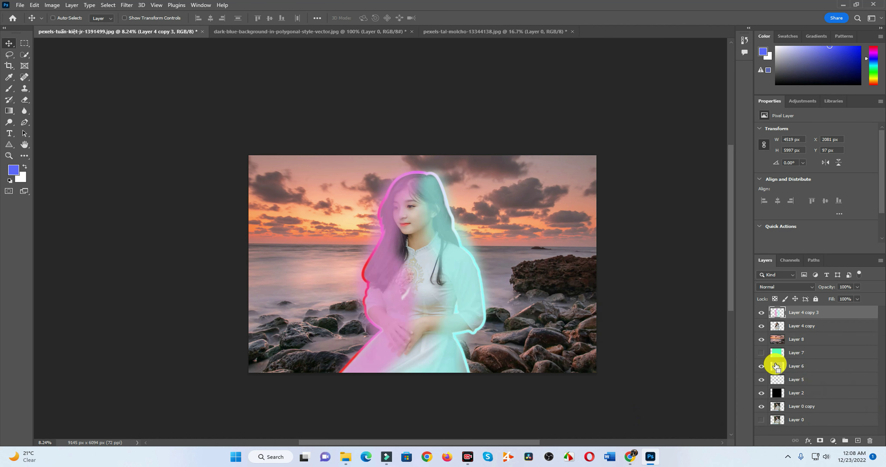
{"action": "key", "text": "ctrl+z"}
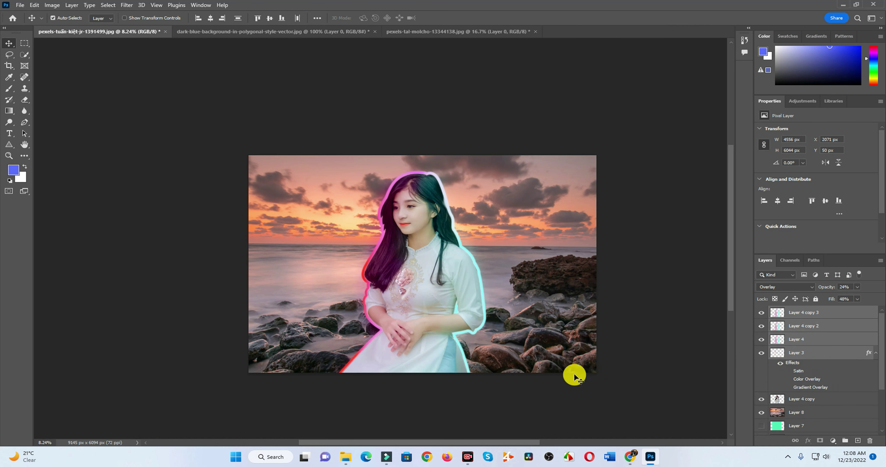
{"action": "left_click", "coordinate": [761, 426]}
{"action": "left_click", "coordinate": [761, 399]}
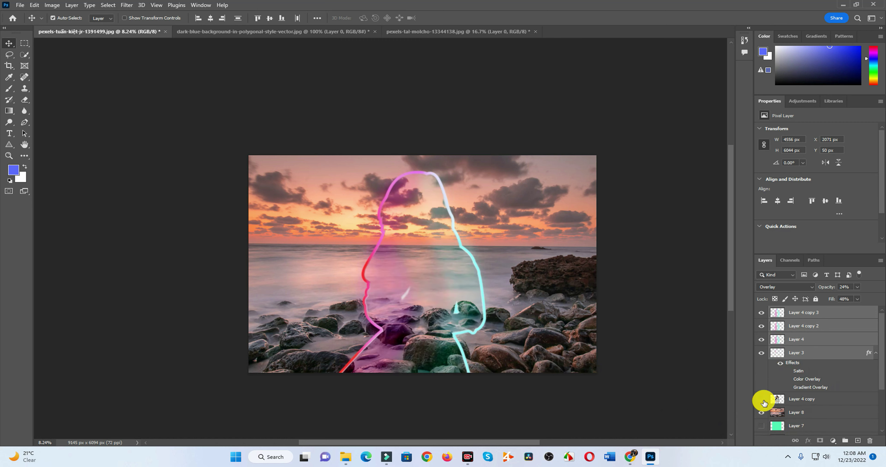